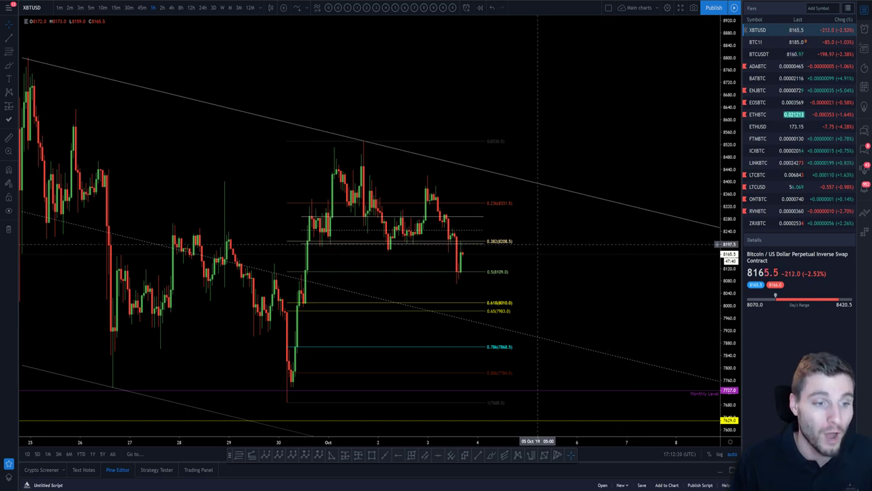
- Examine the hourly XBTUSD price action inside the descending channel from late September onwards
{"action": "left_click_drag", "start_coordinate": [721, 311], "coordinate": [721, 296]}
{"action": "left_click_drag", "start_coordinate": [603, 281], "coordinate": [663, 264]}
{"action": "scroll", "coordinate": [694, 275], "scroll_direction": "up", "scroll_amount": 2}
{"action": "scroll", "coordinate": [659, 262], "scroll_direction": "down", "scroll_amount": 1}
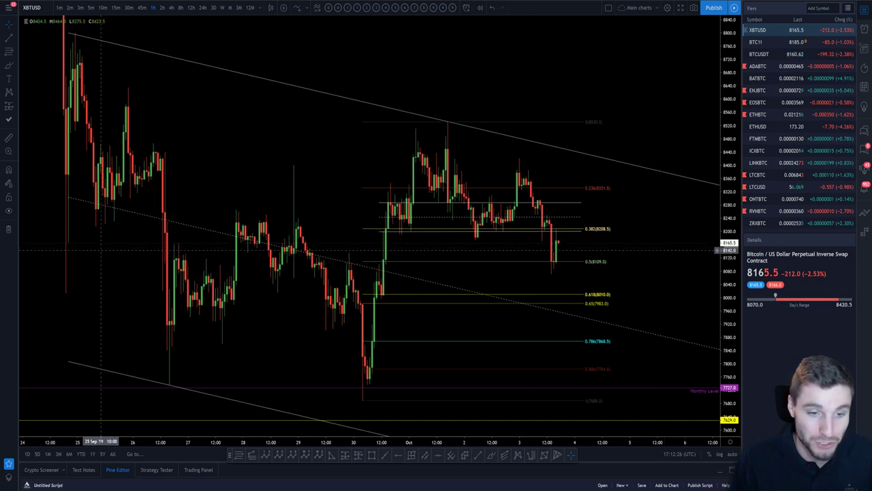
{"action": "scroll", "coordinate": [65, 273], "scroll_direction": "up", "scroll_amount": 1}
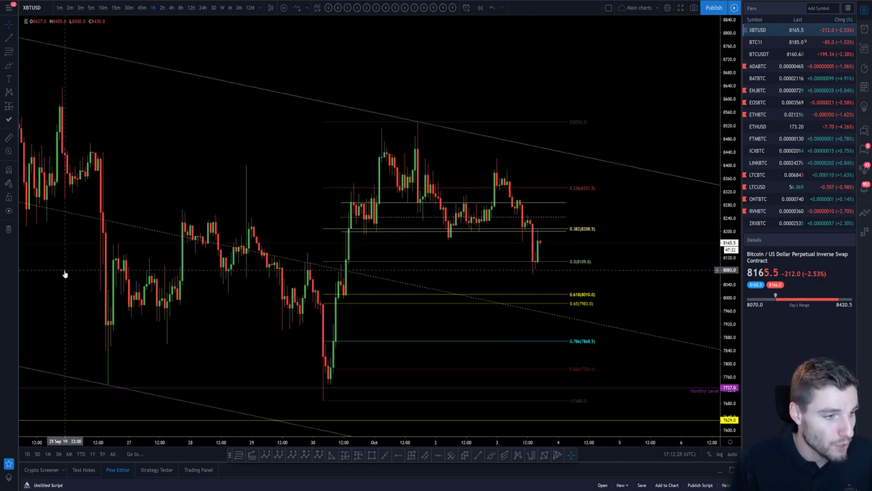
{"action": "scroll", "coordinate": [69, 273], "scroll_direction": "down", "scroll_amount": 2}
{"action": "scroll", "coordinate": [98, 265], "scroll_direction": "up", "scroll_amount": 3}
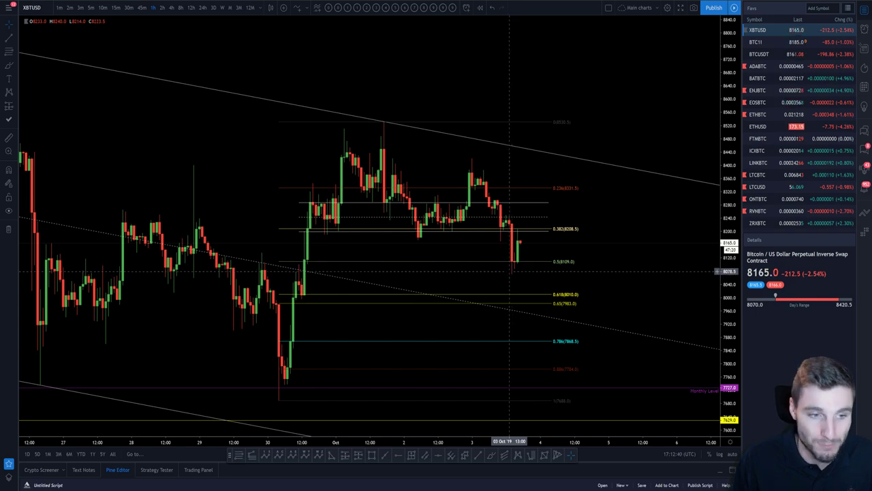
- Examine the latest hourly drop and bounce between the 0.382 and 0.5 retracement levels up close
{"action": "scroll", "coordinate": [649, 239], "scroll_direction": "up", "scroll_amount": 3}
{"action": "scroll", "coordinate": [649, 239], "scroll_direction": "up", "scroll_amount": 3}
{"action": "left_click_drag", "start_coordinate": [569, 239], "coordinate": [681, 188]}
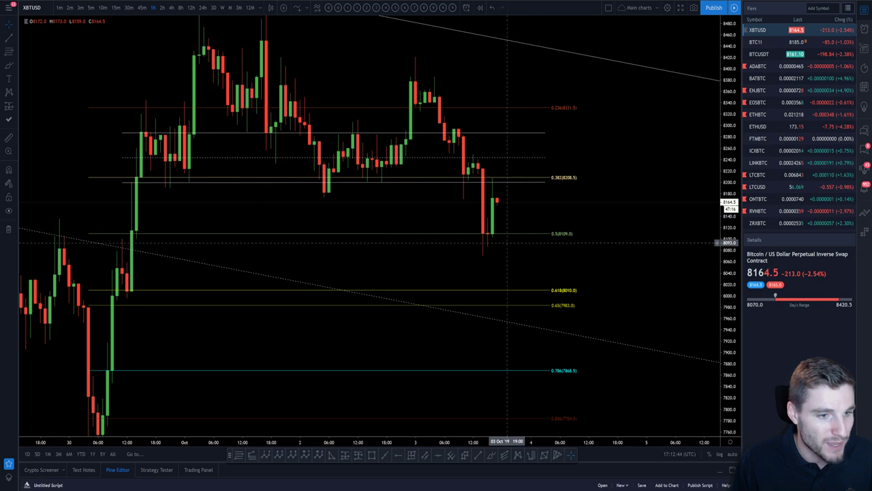
{"action": "scroll", "coordinate": [467, 251], "scroll_direction": "up", "scroll_amount": 2}
{"action": "left_click_drag", "start_coordinate": [452, 246], "coordinate": [472, 249]}
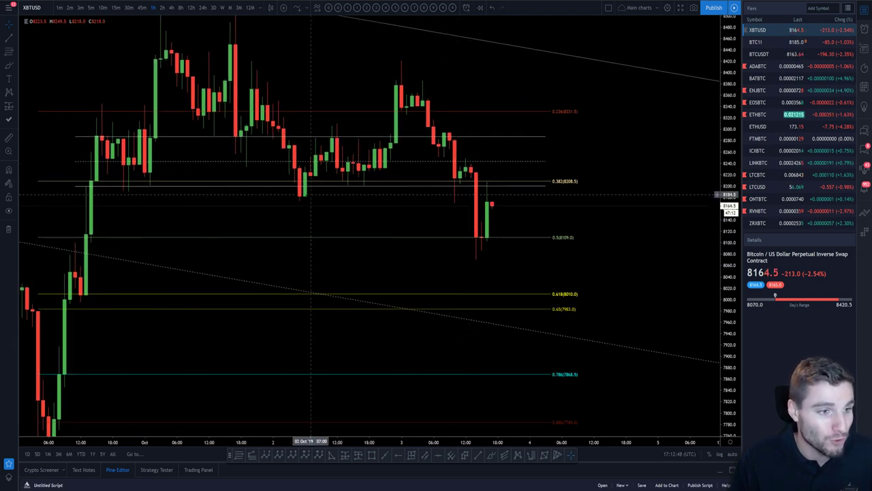
{"action": "left_click_drag", "start_coordinate": [557, 226], "coordinate": [593, 233]}
{"action": "scroll", "coordinate": [594, 233], "scroll_direction": "up", "scroll_amount": 2}
{"action": "left_click_drag", "start_coordinate": [730, 297], "coordinate": [730, 188]}
{"action": "left_click_drag", "start_coordinate": [588, 195], "coordinate": [617, 273]}
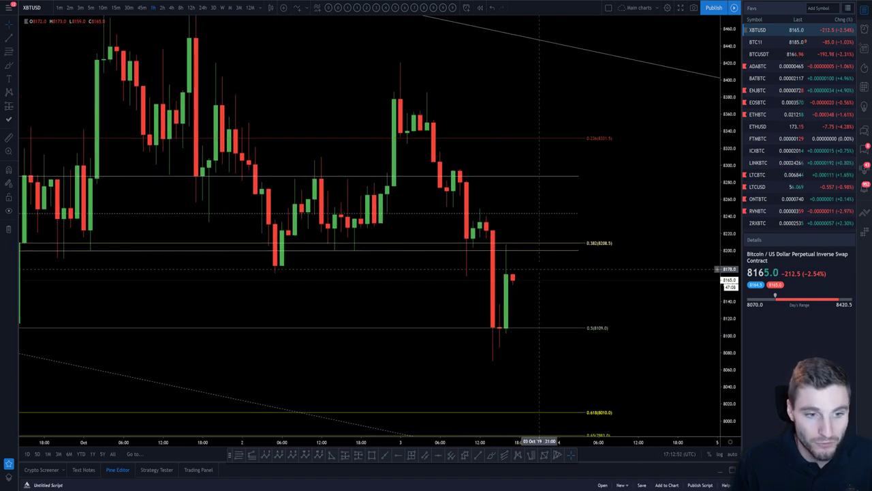
- Draw a Fibonacci retracement from the 3 October high at 8418.5 down to 8070.5, and delete it
{"action": "left_click_drag", "start_coordinate": [625, 223], "coordinate": [624, 235]}
{"action": "left_click", "coordinate": [238, 458]}
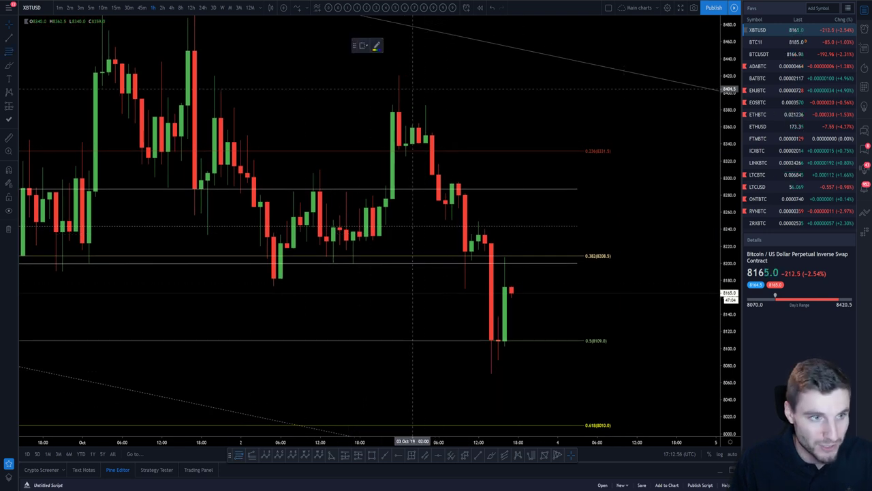
{"action": "left_click", "coordinate": [402, 77]}
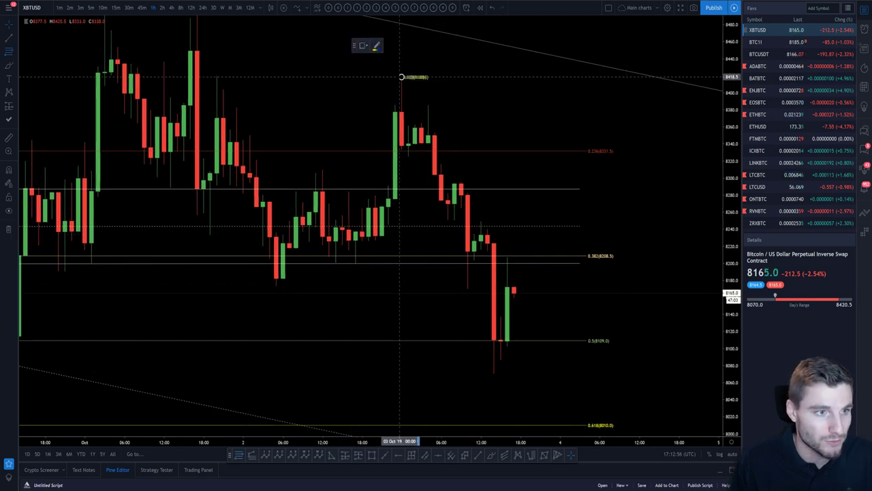
{"action": "left_click", "coordinate": [679, 373]}
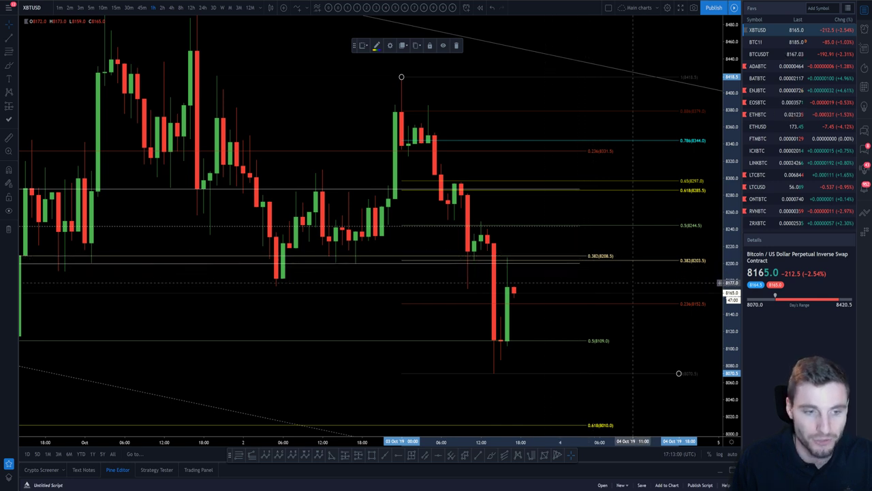
{"action": "key", "text": "Delete"}
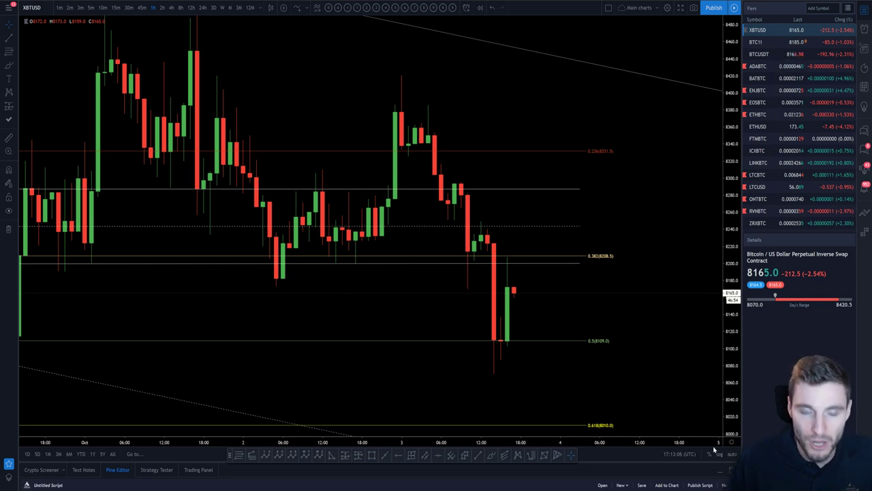
- Draw a Fibonacci retracement from the 1 October wick high at 8530 down to about 8235.5, and delete it
{"action": "left_click_drag", "start_coordinate": [575, 302], "coordinate": [623, 279]}
{"action": "scroll", "coordinate": [634, 271], "scroll_direction": "down", "scroll_amount": 1}
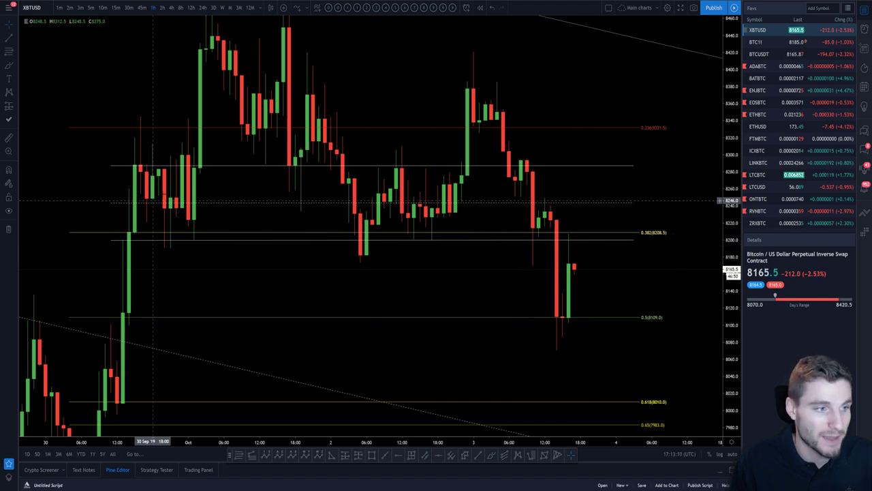
{"action": "left_click_drag", "start_coordinate": [255, 277], "coordinate": [249, 298]}
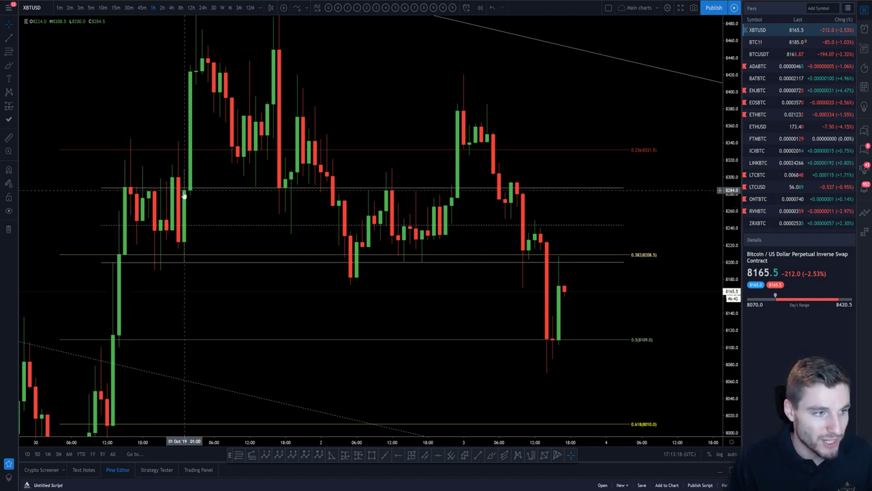
{"action": "left_click_drag", "start_coordinate": [238, 161], "coordinate": [242, 198]}
{"action": "left_click_drag", "start_coordinate": [290, 60], "coordinate": [378, 130]}
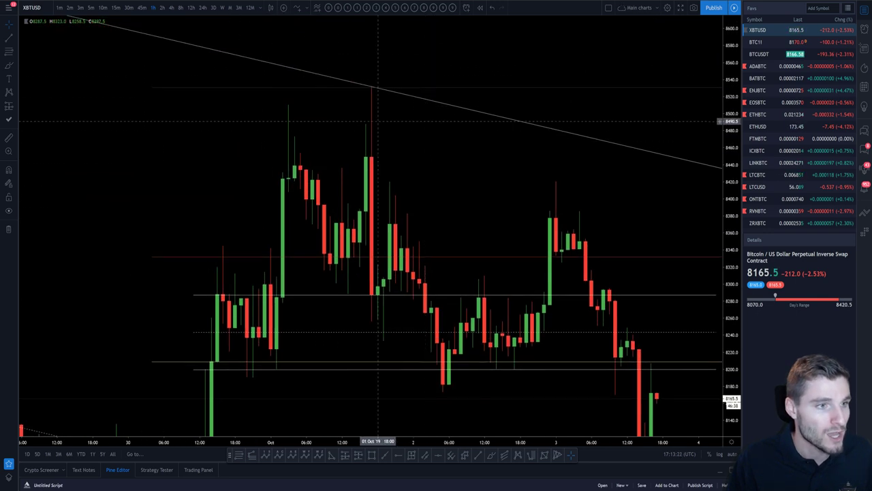
{"action": "left_click_drag", "start_coordinate": [463, 205], "coordinate": [446, 189]}
{"action": "left_click", "coordinate": [240, 456]}
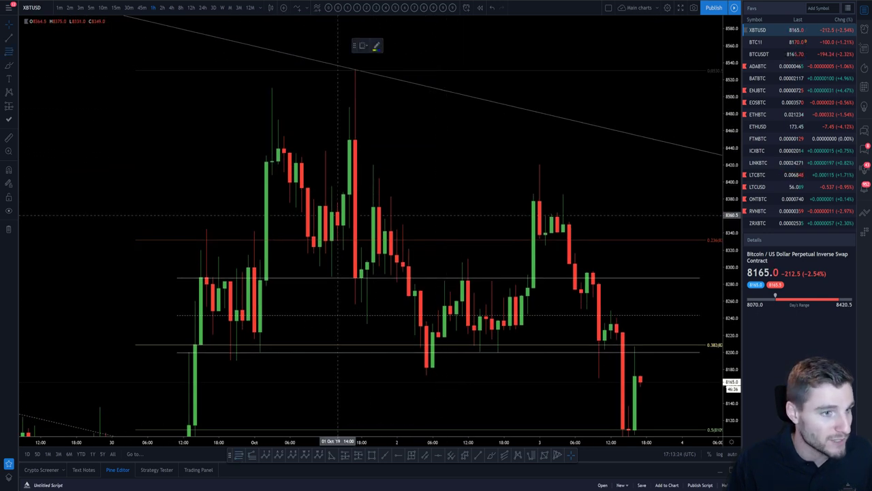
{"action": "left_click", "coordinate": [516, 322]}
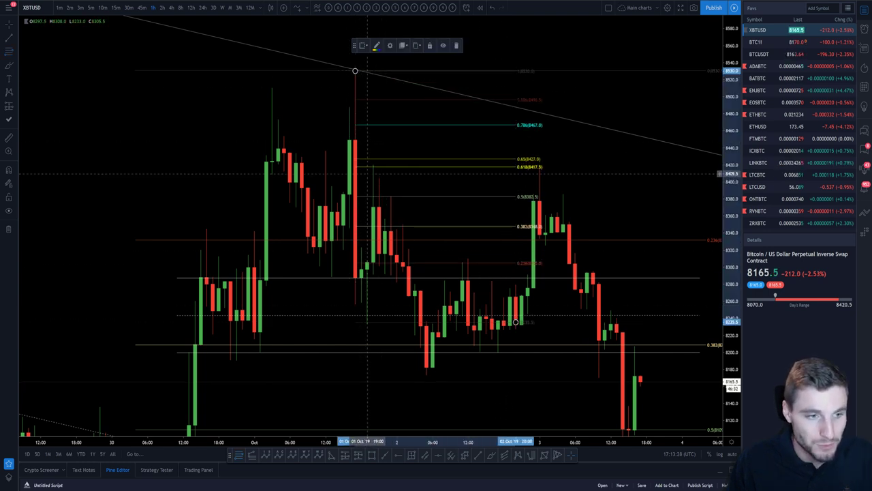
{"action": "key", "text": "Delete"}
- Switch to Twitter and view the posted XBTUSD chart images showing the long targets and the filled short order
{"action": "left_click_drag", "start_coordinate": [564, 165], "coordinate": [525, 145]}
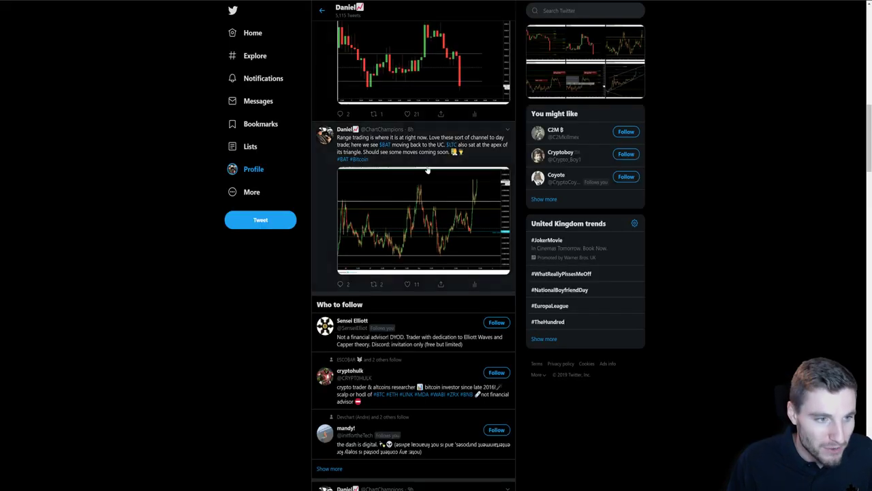
{"action": "scroll", "coordinate": [224, 249], "scroll_direction": "up", "scroll_amount": 6}
{"action": "scroll", "coordinate": [197, 236], "scroll_direction": "down", "scroll_amount": 14}
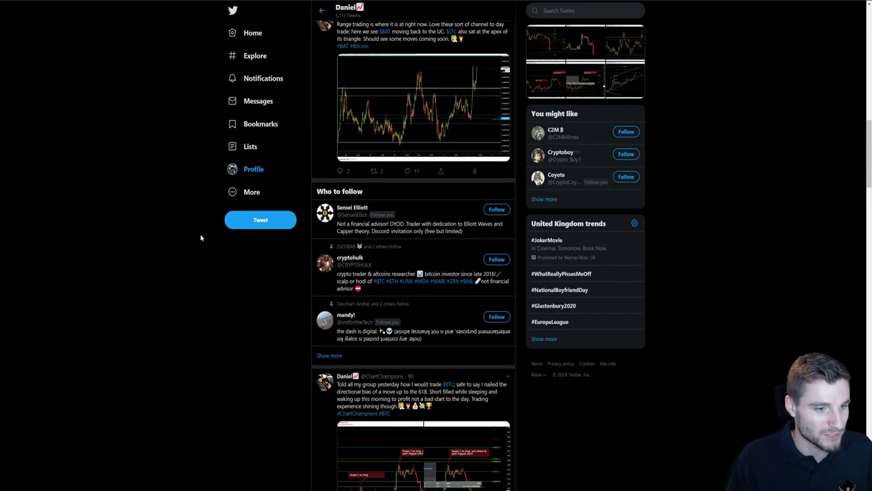
{"action": "left_click", "coordinate": [434, 327]}
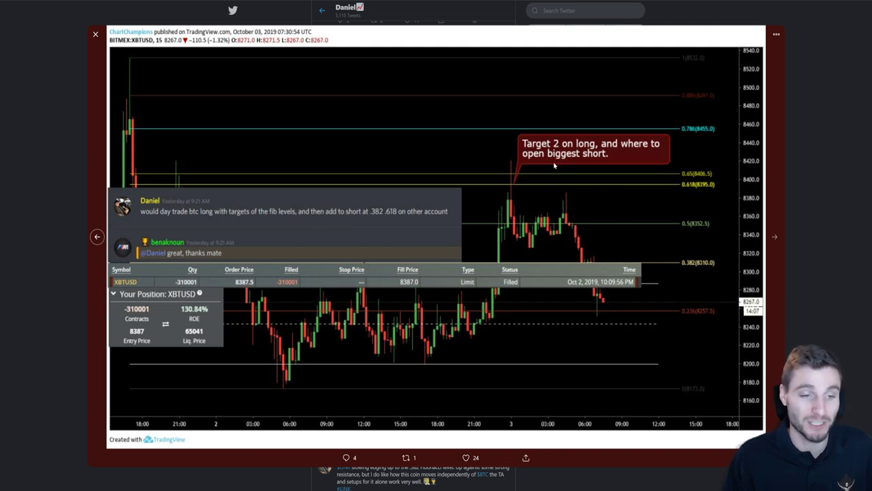
{"action": "left_click", "coordinate": [96, 237]}
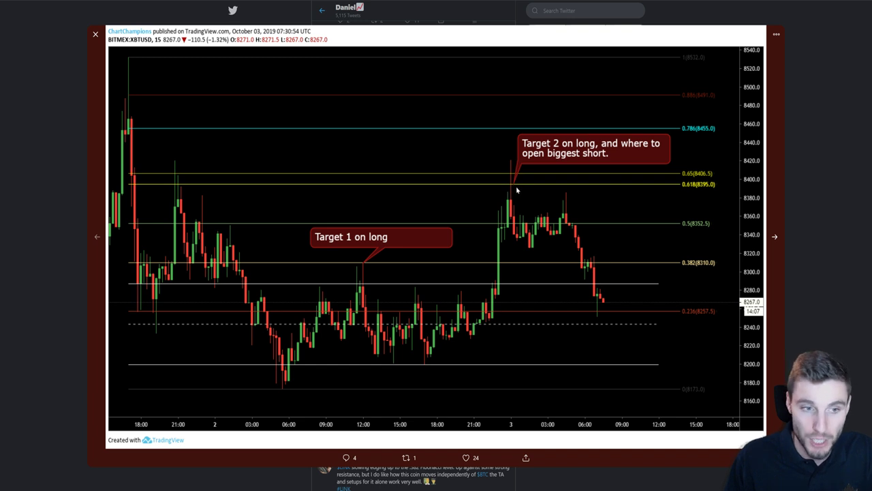
{"action": "key", "text": "Right"}
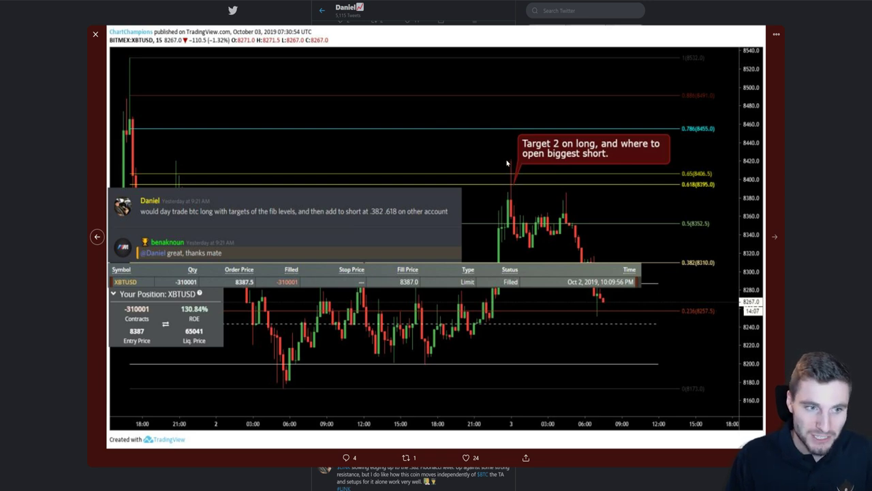
- Switch back to TradingView and show the XBTUSD chart's 3 October high on the 15-minute timeframe
{"action": "key", "text": "ctrl+Tab"}
{"action": "left_click", "coordinate": [116, 7]}
{"action": "scroll", "coordinate": [447, 217], "scroll_direction": "down", "scroll_amount": 4}
{"action": "left_click_drag", "start_coordinate": [582, 164], "coordinate": [632, 184]}
{"action": "left_click_drag", "start_coordinate": [735, 306], "coordinate": [623, 151]}
{"action": "left_click_drag", "start_coordinate": [623, 149], "coordinate": [642, 169]}
- Draw a Fibonacci retracement from the 3 October high at 8421 down to about 8325.5, and delete it
{"action": "left_click", "coordinate": [240, 457]}
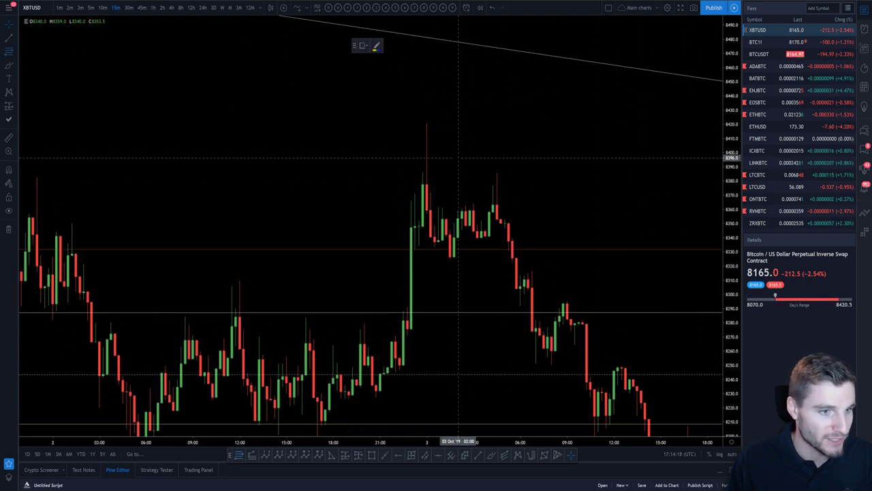
{"action": "left_click", "coordinate": [427, 123]}
{"action": "left_click", "coordinate": [594, 258]}
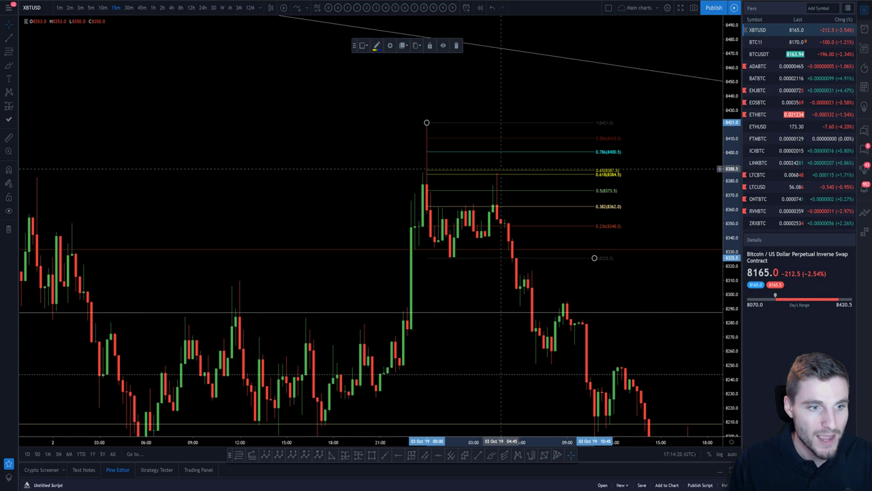
{"action": "key", "text": "Delete"}
- Draw a Fibonacci retracement from the 3 October 09:00 swing high at 8295 down to 8170.5, and delete it
{"action": "left_click_drag", "start_coordinate": [660, 345], "coordinate": [502, 118]}
{"action": "scroll", "coordinate": [505, 121], "scroll_direction": "down", "scroll_amount": 3}
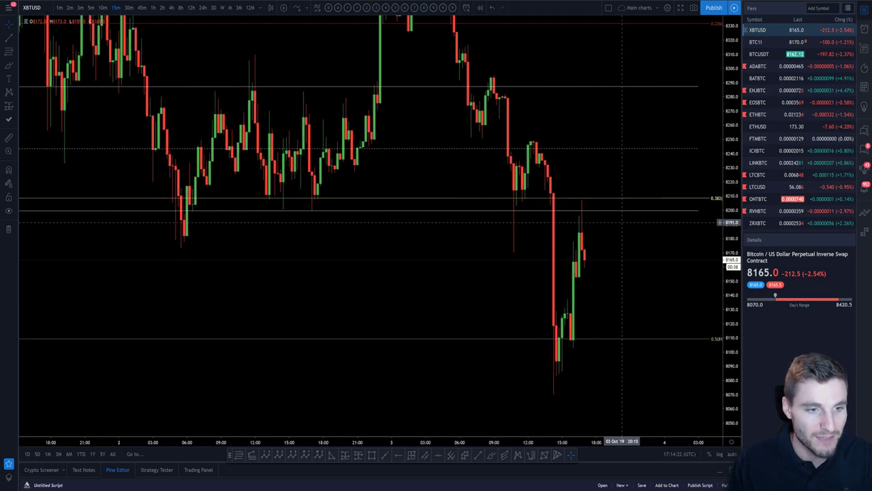
{"action": "left_click_drag", "start_coordinate": [734, 249], "coordinate": [735, 399]}
{"action": "left_click_drag", "start_coordinate": [670, 287], "coordinate": [697, 347]}
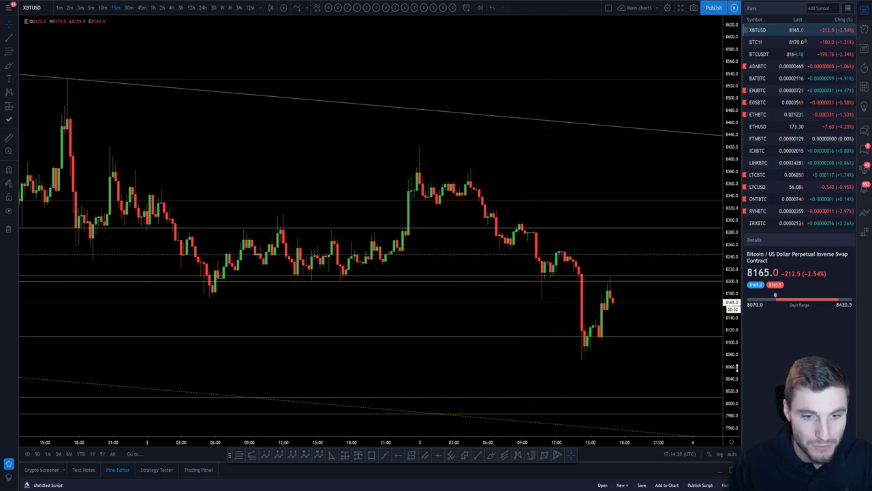
{"action": "left_click_drag", "start_coordinate": [737, 366], "coordinate": [728, 232]}
{"action": "scroll", "coordinate": [704, 232], "scroll_direction": "up", "scroll_amount": 3}
{"action": "left_click_drag", "start_coordinate": [534, 289], "coordinate": [575, 247]}
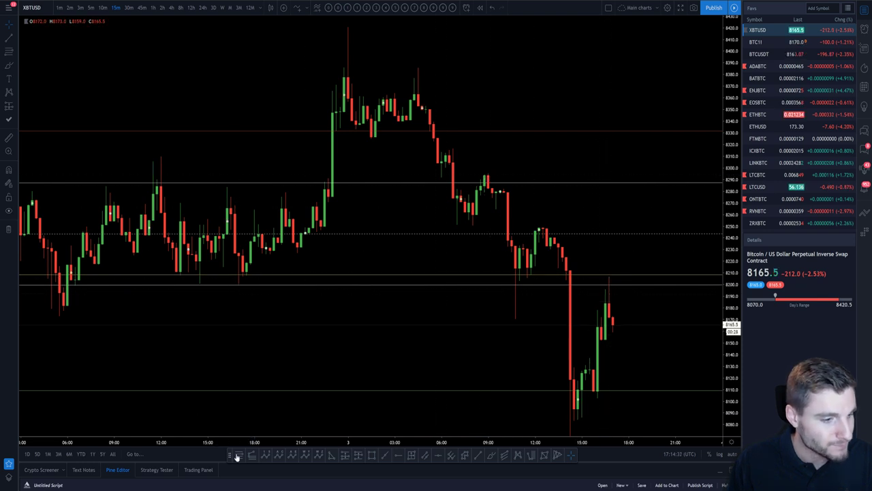
{"action": "left_click", "coordinate": [237, 455]}
{"action": "left_click", "coordinate": [488, 174]}
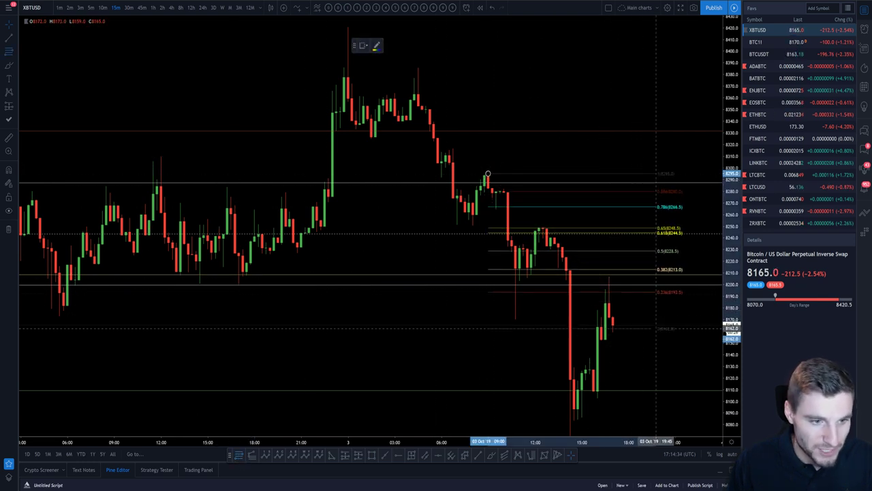
{"action": "left_click", "coordinate": [667, 318]}
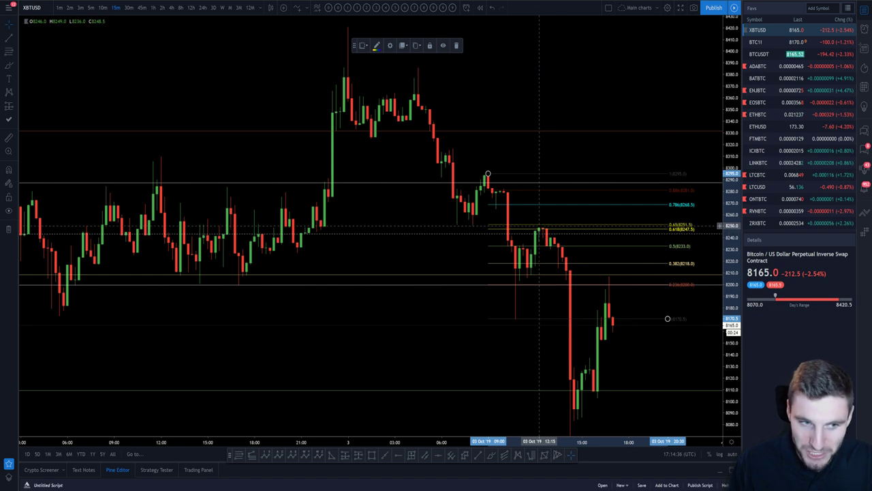
{"action": "key", "text": "Delete"}
- Turn on automatic price scaling and set the chart's timeframe to one hour
{"action": "left_click_drag", "start_coordinate": [679, 359], "coordinate": [683, 330]}
{"action": "left_click_drag", "start_coordinate": [694, 275], "coordinate": [704, 323]}
{"action": "left_click_drag", "start_coordinate": [728, 296], "coordinate": [728, 354]}
{"action": "left_click_drag", "start_coordinate": [641, 313], "coordinate": [505, 232]}
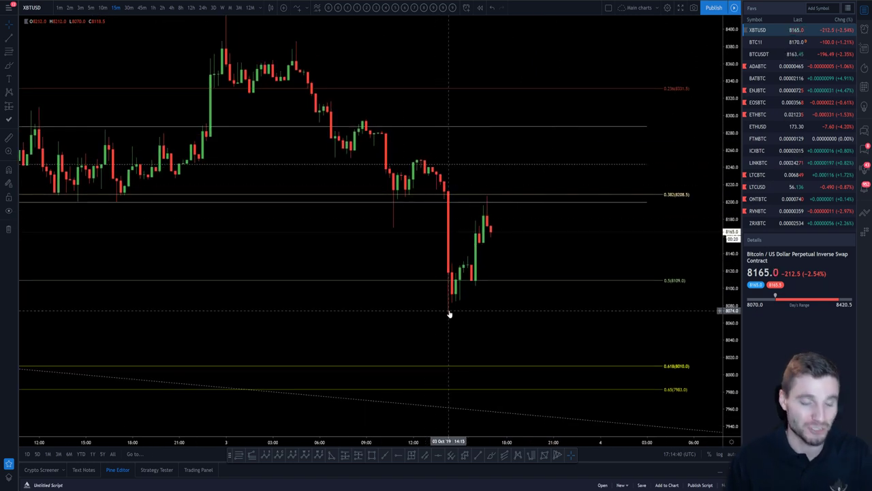
{"action": "scroll", "coordinate": [317, 313], "scroll_direction": "down", "scroll_amount": 10}
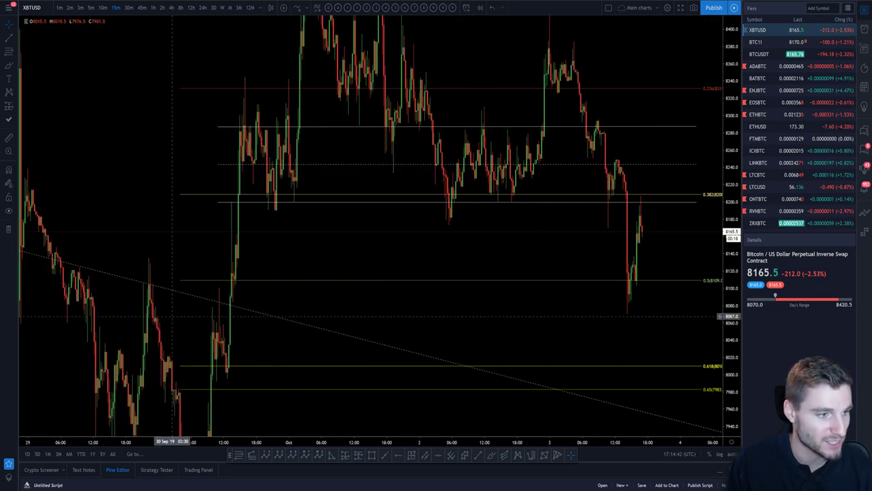
{"action": "scroll", "coordinate": [313, 303], "scroll_direction": "up", "scroll_amount": 4}
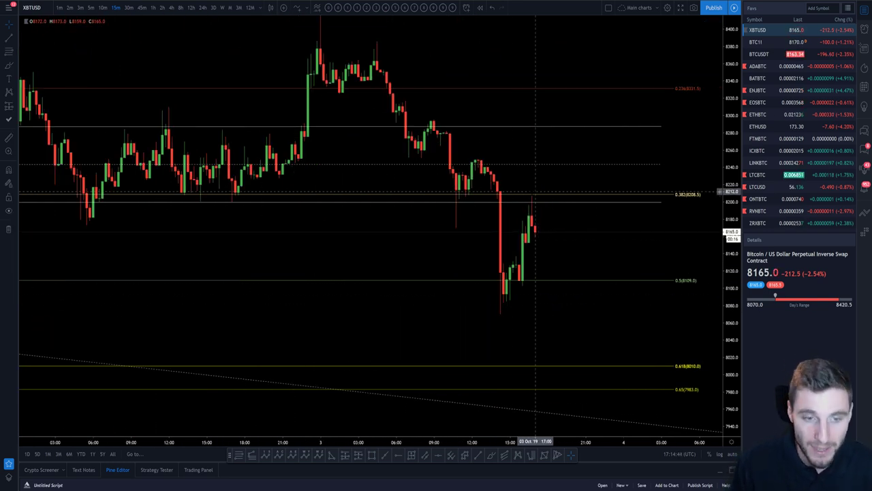
{"action": "left_click", "coordinate": [731, 454]}
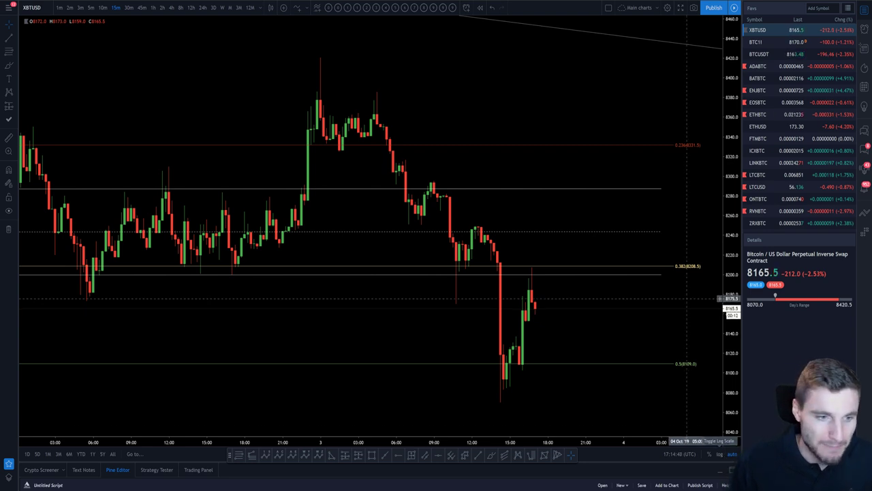
{"action": "left_click", "coordinate": [153, 8]}
{"action": "scroll", "coordinate": [637, 237], "scroll_direction": "up", "scroll_amount": 2}
{"action": "left_click_drag", "start_coordinate": [636, 237], "coordinate": [669, 229]}
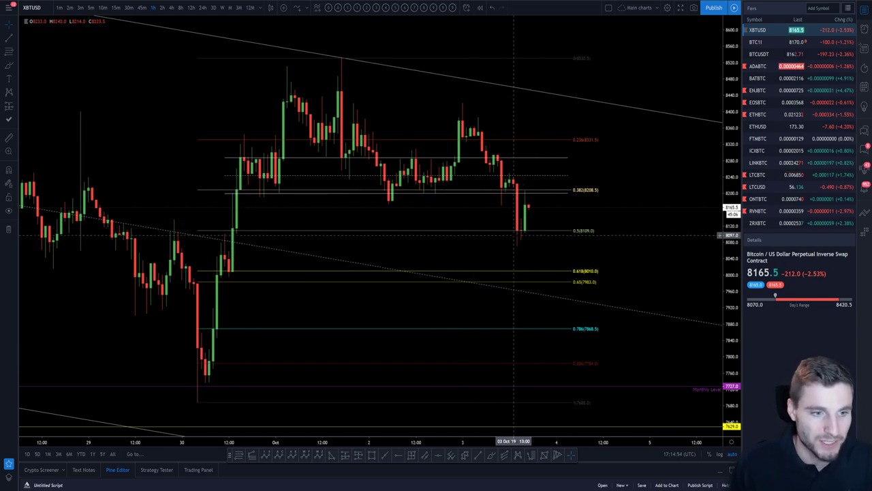
- Brush short lines at the 8200 level and the recent low, and sketch and undo a path up to the channel's upper line
{"action": "left_click", "coordinate": [495, 455]}
{"action": "mouse_move", "coordinate": [523, 193]}
{"action": "left_mouse_down"}
{"action": "mouse_move", "coordinate": [556, 192]}
{"action": "mouse_move", "coordinate": [541, 235]}
{"action": "mouse_move", "coordinate": [557, 193]}
{"action": "mouse_move", "coordinate": [537, 185]}
{"action": "mouse_move", "coordinate": [580, 94]}
{"action": "left_mouse_up"}
{"action": "key", "text": "ctrl+z"}
{"action": "key", "text": "ctrl+z"}
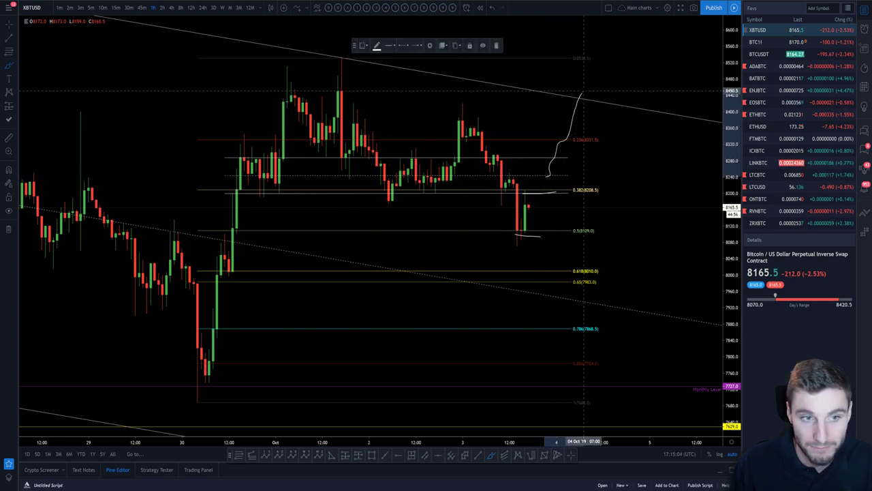
{"action": "key", "text": "ctrl+z"}
{"action": "left_click_drag", "start_coordinate": [559, 157], "coordinate": [545, 163]}
{"action": "key", "text": "ctrl+z"}
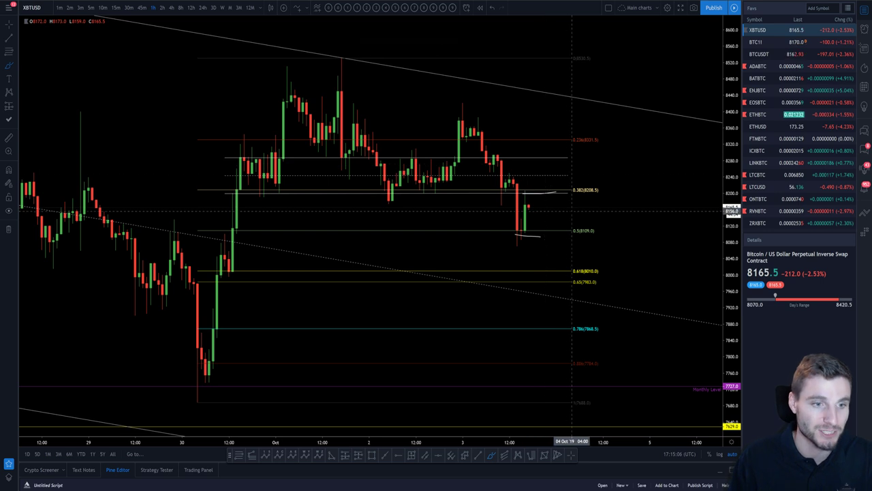
- Delete the two brushed lines at the 8200 level and the recent low
{"action": "left_click", "coordinate": [553, 194]}
{"action": "key", "text": "Delete"}
{"action": "left_click", "coordinate": [528, 237]}
{"action": "key", "text": "Delete"}
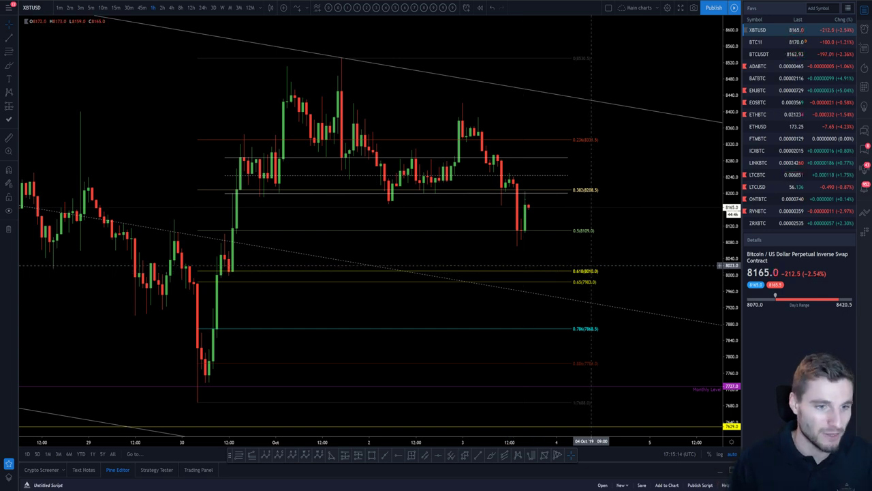
{"action": "left_click_drag", "start_coordinate": [594, 267], "coordinate": [622, 272]}
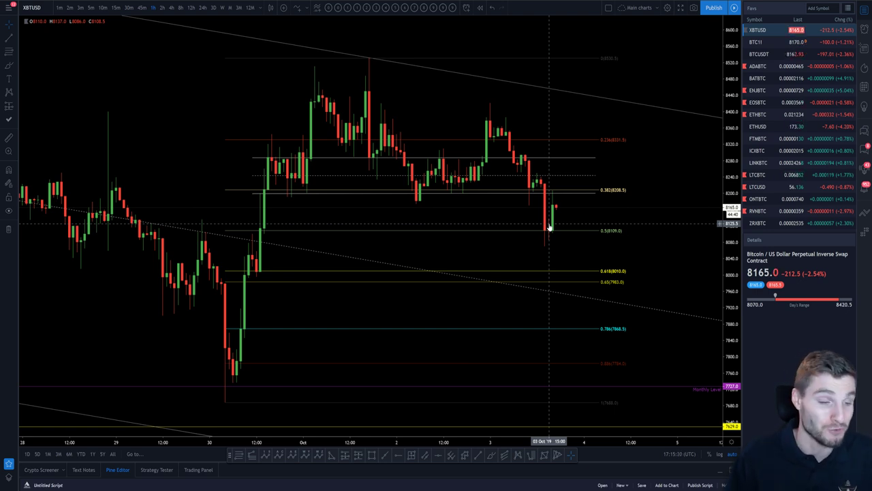
{"action": "scroll", "coordinate": [587, 228], "scroll_direction": "up", "scroll_amount": 2}
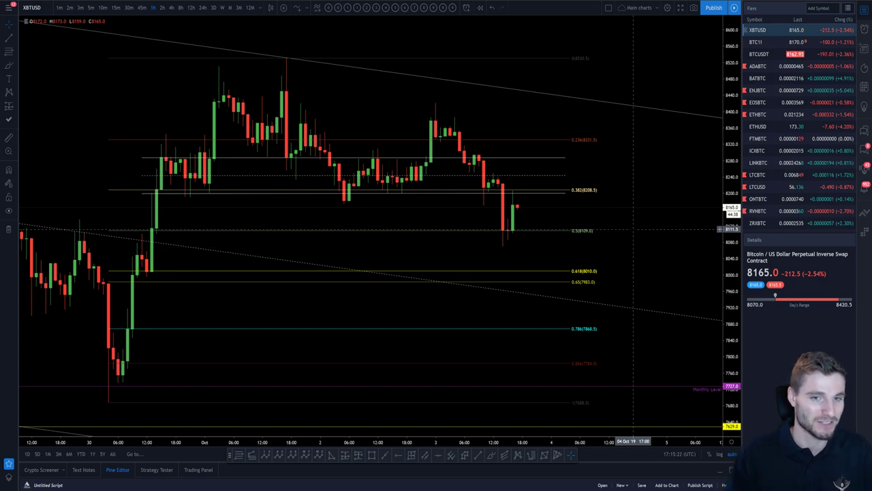
{"action": "mouse_move", "coordinate": [631, 235]}
{"action": "left_mouse_down"}
{"action": "mouse_move", "coordinate": [668, 238]}
{"action": "mouse_move", "coordinate": [645, 236]}
{"action": "left_mouse_up"}
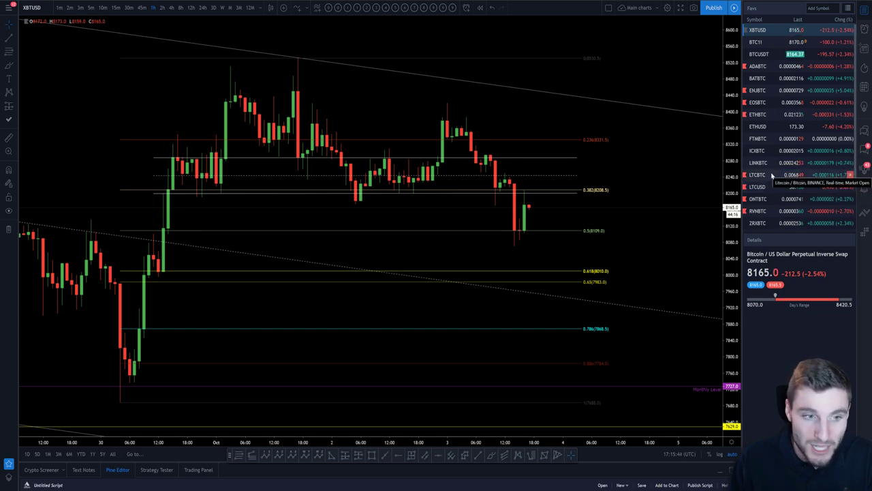
- Open the LTCBTC chart and examine the price against its horizontal range and rising trend line
{"action": "left_click", "coordinate": [762, 175]}
{"action": "scroll", "coordinate": [627, 200], "scroll_direction": "down", "scroll_amount": 4}
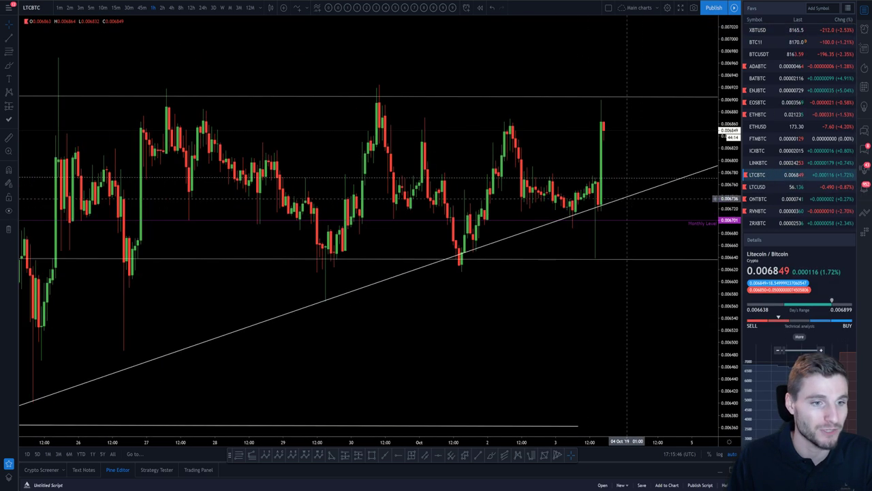
{"action": "left_click_drag", "start_coordinate": [603, 318], "coordinate": [503, 317]}
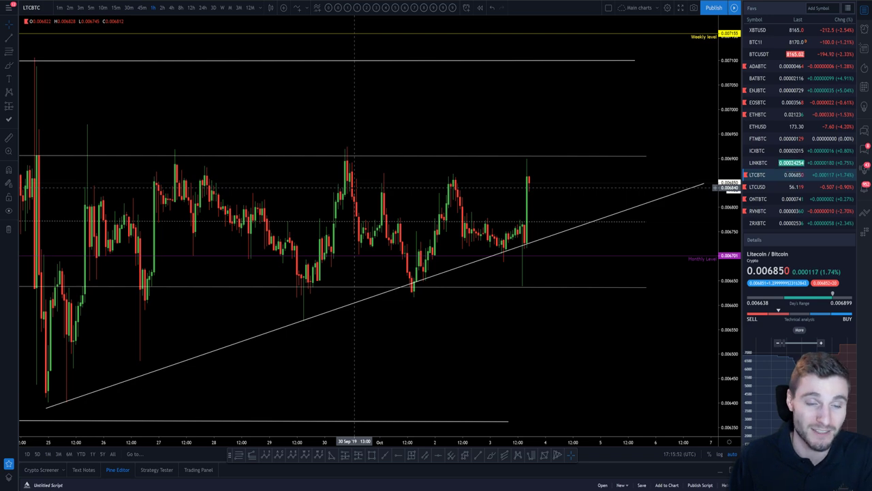
{"action": "left_click_drag", "start_coordinate": [474, 107], "coordinate": [510, 124]}
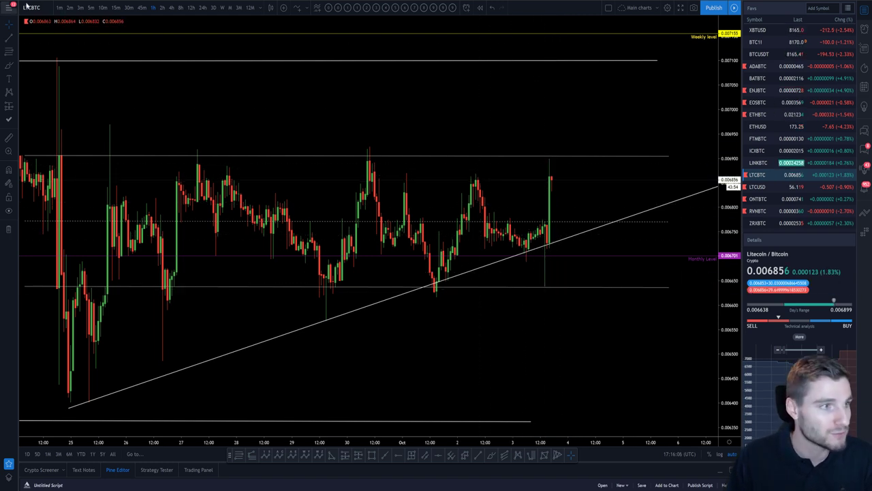
- Inspect the 3 October LTCBTC drop on the five-minute timeframe, and return the chart to one hour
{"action": "left_click", "coordinate": [91, 8]}
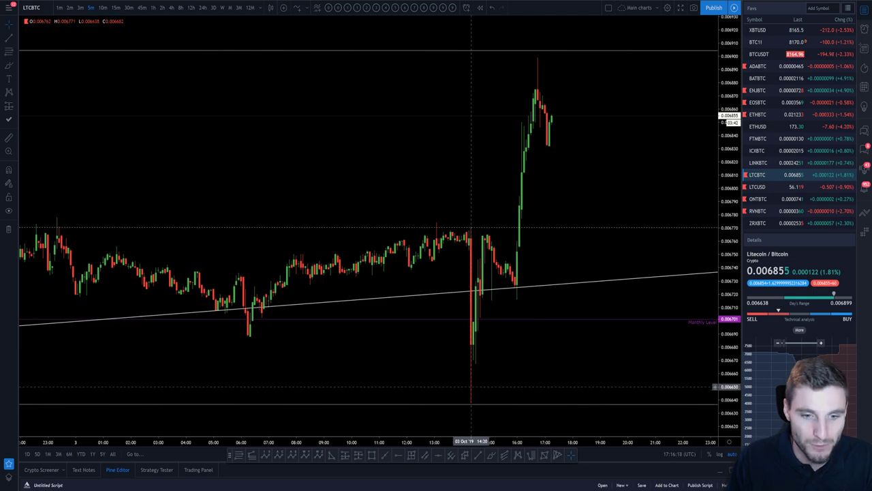
{"action": "left_click", "coordinate": [154, 8]}
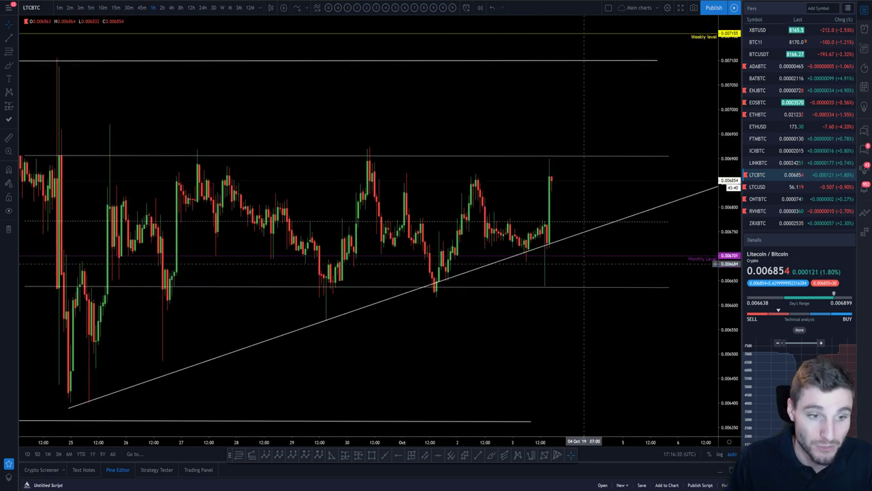
{"action": "left_click_drag", "start_coordinate": [599, 266], "coordinate": [604, 267]}
{"action": "mouse_move", "coordinate": [579, 362]}
{"action": "left_mouse_down"}
{"action": "mouse_move", "coordinate": [639, 350]}
{"action": "mouse_move", "coordinate": [569, 350]}
{"action": "left_mouse_up"}
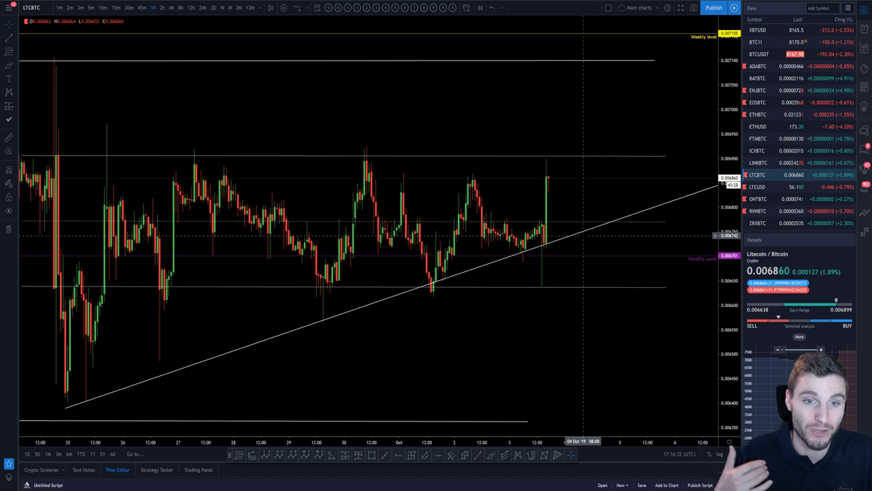
- Open the ENJBTC chart and examine the retest of the range high, switching the timeframe to ten minutes
{"action": "left_click", "coordinate": [758, 90]}
{"action": "scroll", "coordinate": [714, 161], "scroll_direction": "up", "scroll_amount": 6}
{"action": "scroll", "coordinate": [711, 169], "scroll_direction": "down", "scroll_amount": 2}
{"action": "left_click_drag", "start_coordinate": [677, 141], "coordinate": [585, 170]}
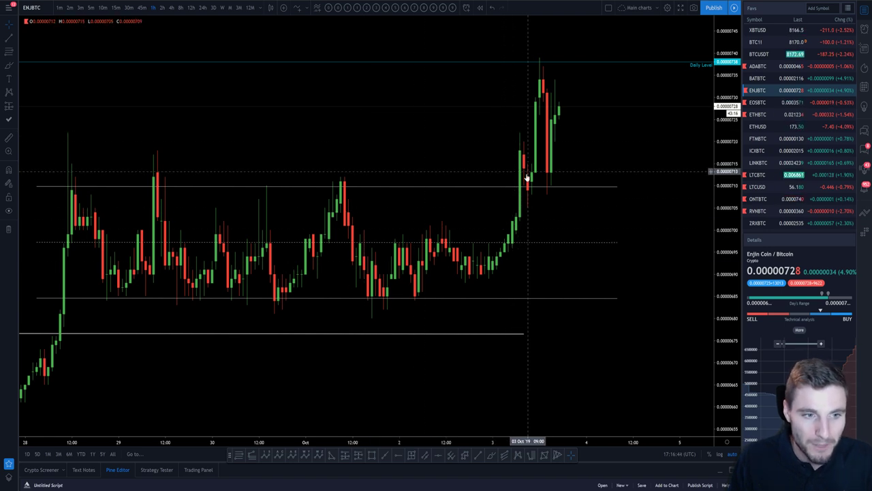
{"action": "left_click", "coordinate": [102, 7]}
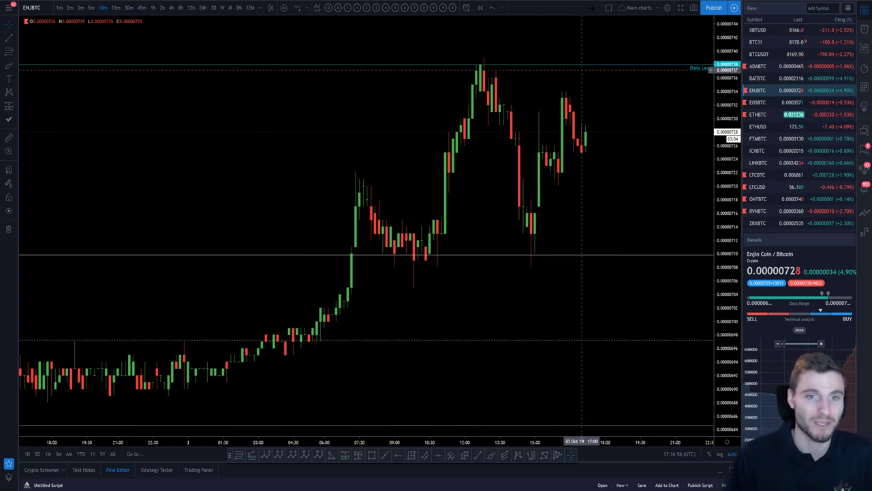
- Open the BATBTC chart and examine the 3 October breakout against the horizontal levels, from the 1 October low to the latest high
{"action": "left_click", "coordinate": [767, 79]}
{"action": "scroll", "coordinate": [599, 249], "scroll_direction": "down", "scroll_amount": 9}
{"action": "left_click_drag", "start_coordinate": [721, 339], "coordinate": [721, 290]}
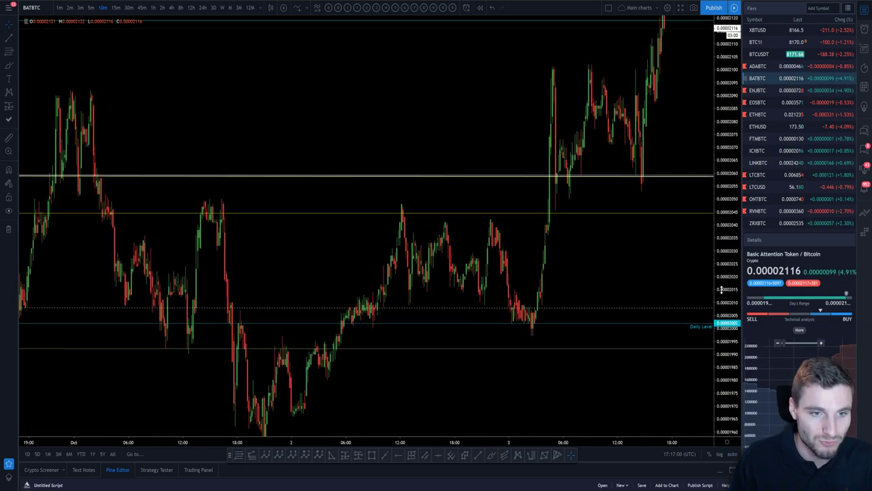
{"action": "scroll", "coordinate": [673, 270], "scroll_direction": "up", "scroll_amount": 2}
{"action": "left_click_drag", "start_coordinate": [731, 251], "coordinate": [731, 277]}
{"action": "left_click_drag", "start_coordinate": [668, 254], "coordinate": [584, 288]}
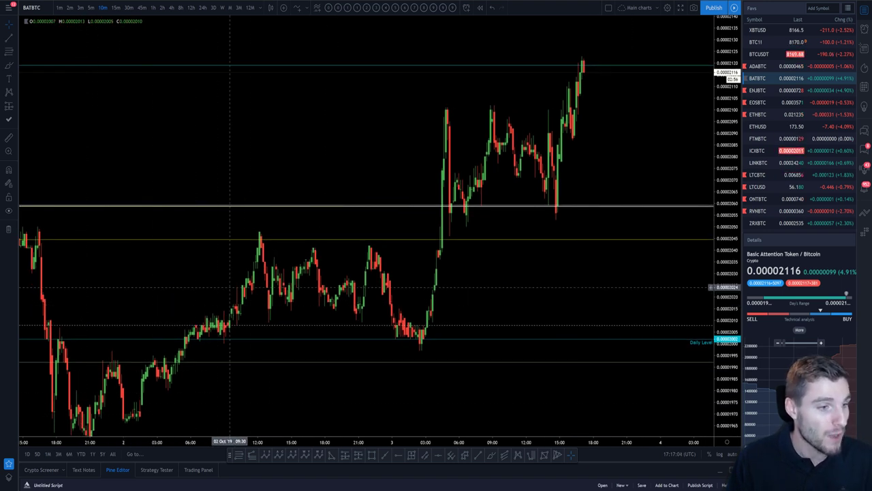
{"action": "left_click_drag", "start_coordinate": [293, 368], "coordinate": [297, 332]}
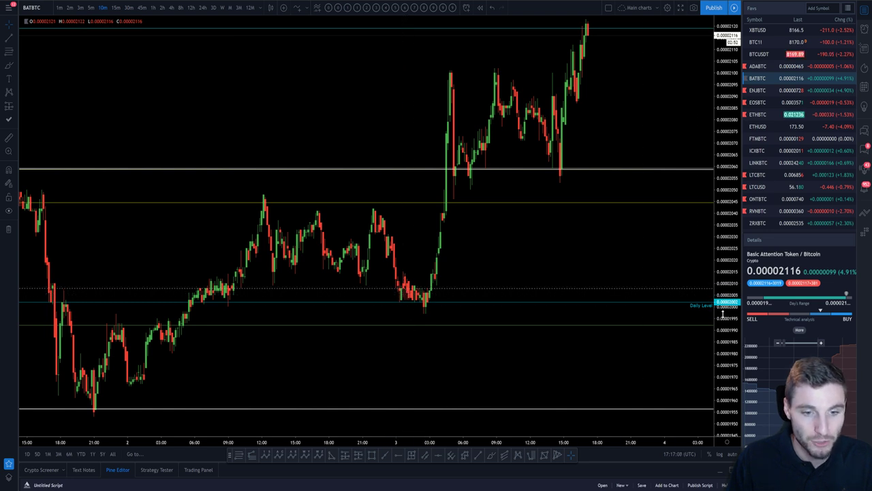
{"action": "left_click_drag", "start_coordinate": [597, 251], "coordinate": [613, 271]}
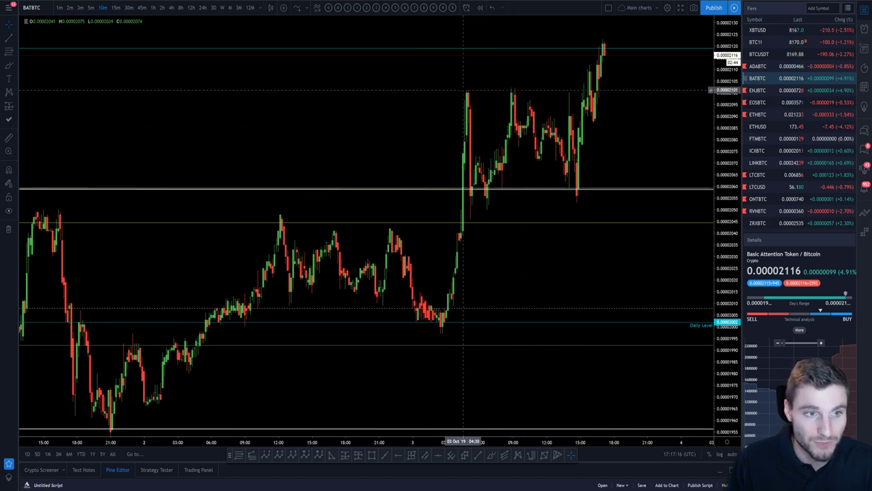
{"action": "left_click_drag", "start_coordinate": [623, 140], "coordinate": [569, 236]}
{"action": "left_click_drag", "start_coordinate": [589, 187], "coordinate": [601, 188]}
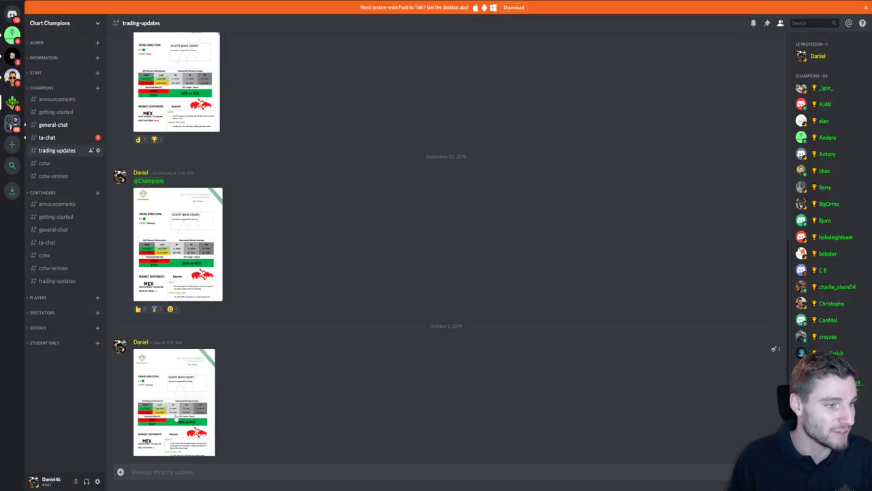
- Switch to the trading-updates channel in Discord and enlarge the 3 October key stats sheet to read its notes and planned trades
{"action": "left_click", "coordinate": [175, 416]}
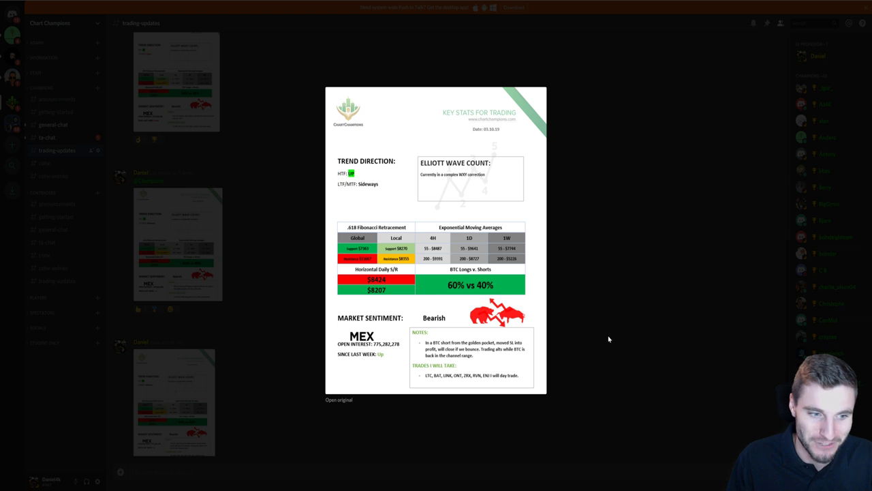
{"action": "left_click", "coordinate": [566, 241]}
{"action": "left_click", "coordinate": [179, 423]}
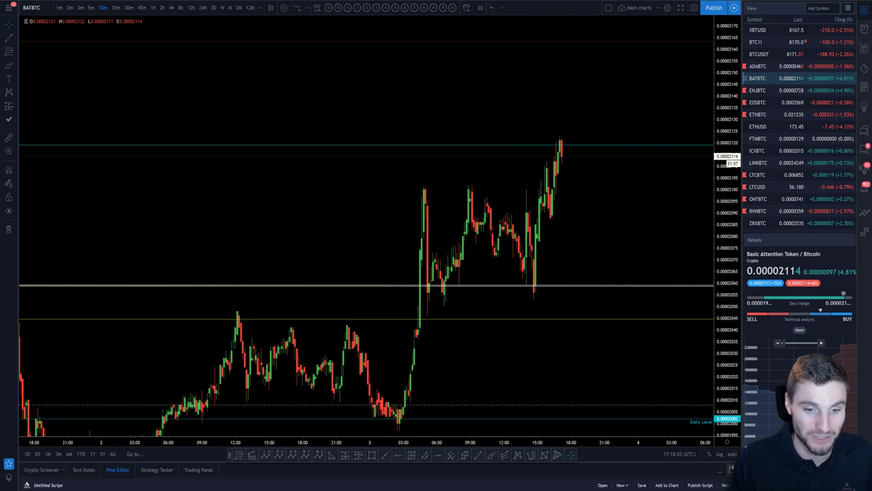
- Return to the BATBTC chart in TradingView, turn on automatic price scaling and review the rise from the daily level
{"action": "left_click", "coordinate": [727, 453]}
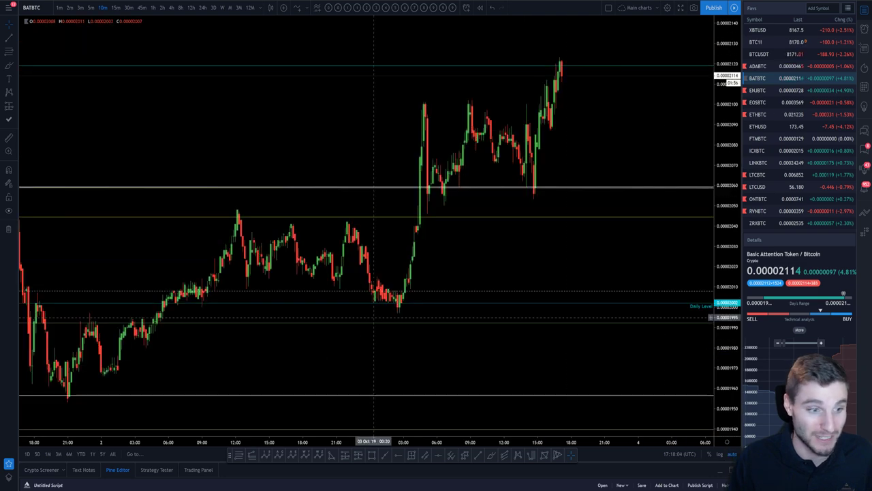
{"action": "scroll", "coordinate": [402, 299], "scroll_direction": "down", "scroll_amount": 5}
{"action": "scroll", "coordinate": [497, 278], "scroll_direction": "up", "scroll_amount": 3}
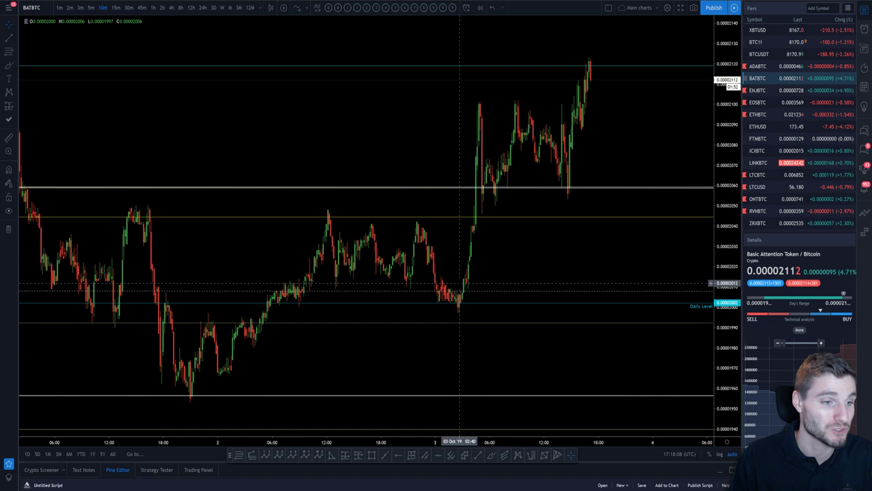
{"action": "scroll", "coordinate": [459, 283], "scroll_direction": "up", "scroll_amount": 2}
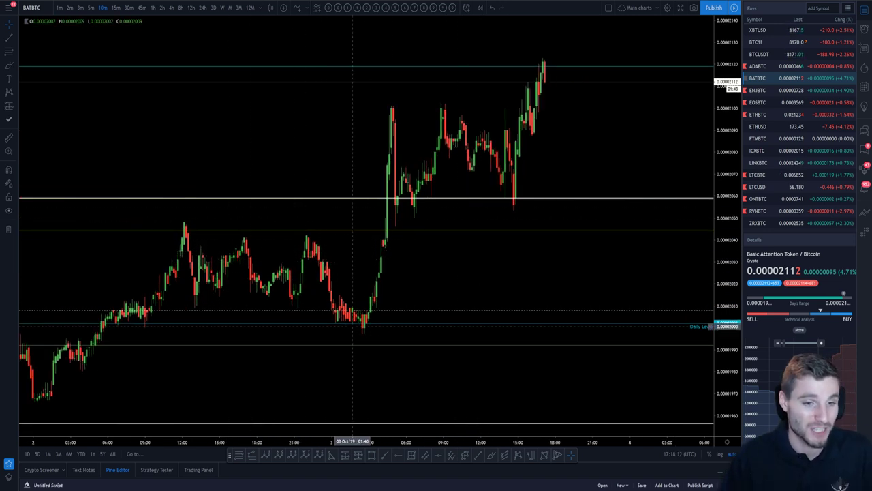
- Open the XBTUSD chart and take a closer look at the 3 October drop and bounce
{"action": "left_click", "coordinate": [781, 31]}
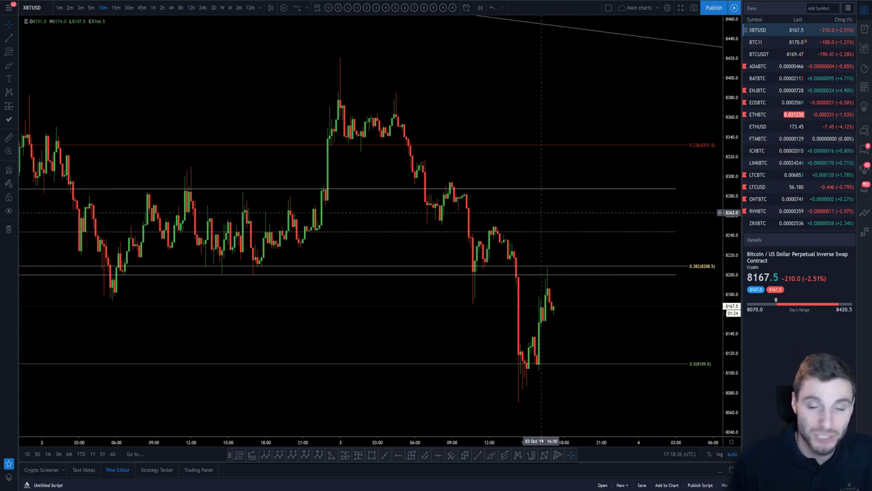
{"action": "scroll", "coordinate": [622, 240], "scroll_direction": "up", "scroll_amount": 3}
{"action": "left_click_drag", "start_coordinate": [556, 328], "coordinate": [572, 327]}
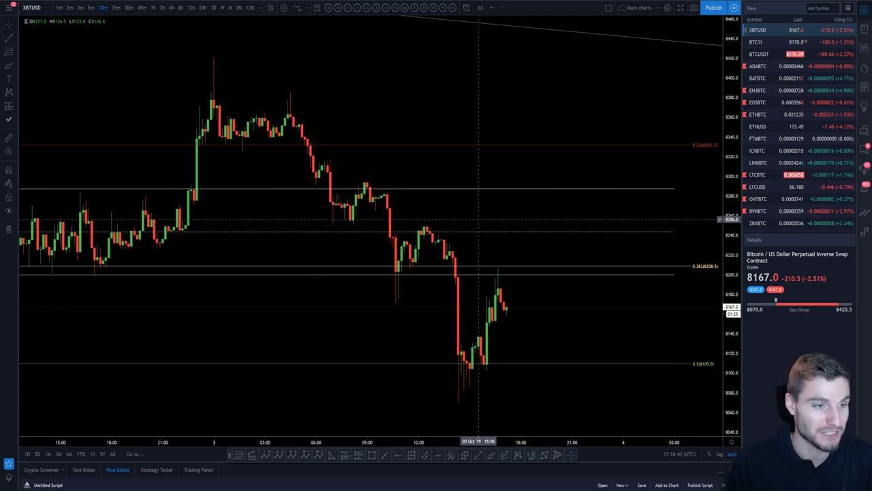
- Set the XBTUSD timeframe to four hours and examine the price within the descending channel and Fibonacci levels
{"action": "left_click", "coordinate": [173, 8]}
{"action": "scroll", "coordinate": [636, 304], "scroll_direction": "up", "scroll_amount": 5}
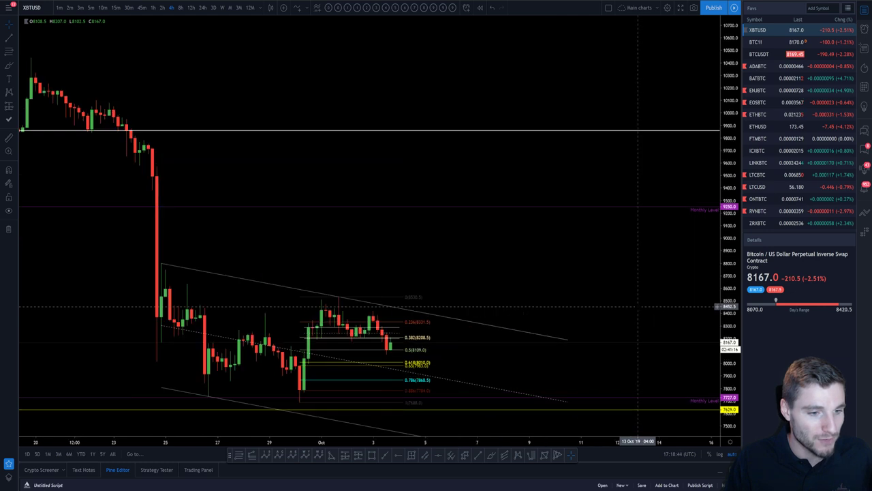
{"action": "left_click_drag", "start_coordinate": [732, 326], "coordinate": [731, 286]}
{"action": "left_click_drag", "start_coordinate": [407, 336], "coordinate": [521, 214]}
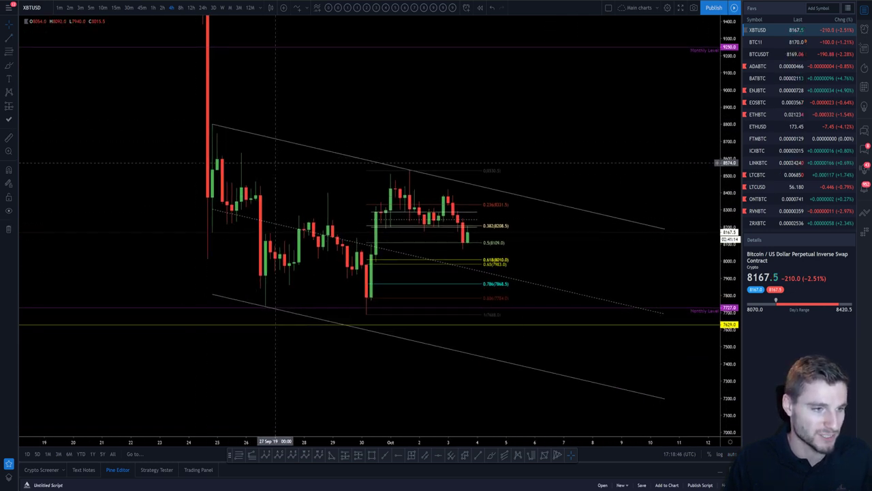
{"action": "left_click_drag", "start_coordinate": [595, 139], "coordinate": [616, 154]}
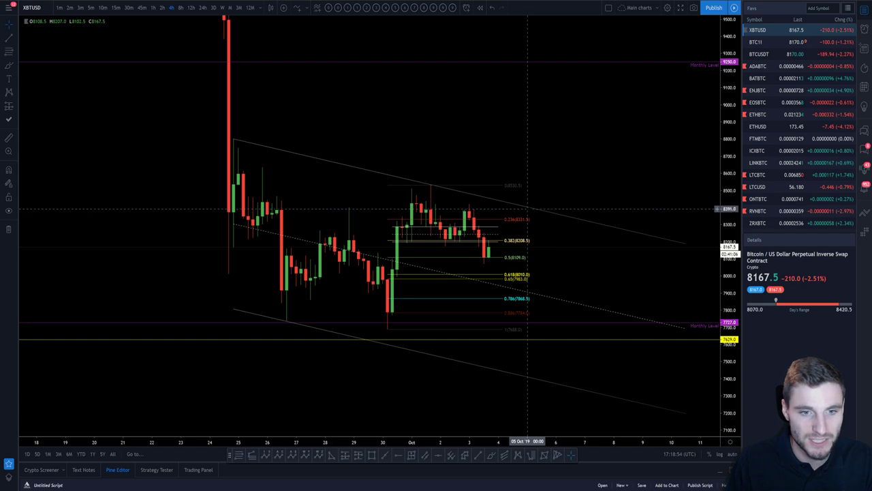
{"action": "left_click_drag", "start_coordinate": [546, 165], "coordinate": [545, 176]}
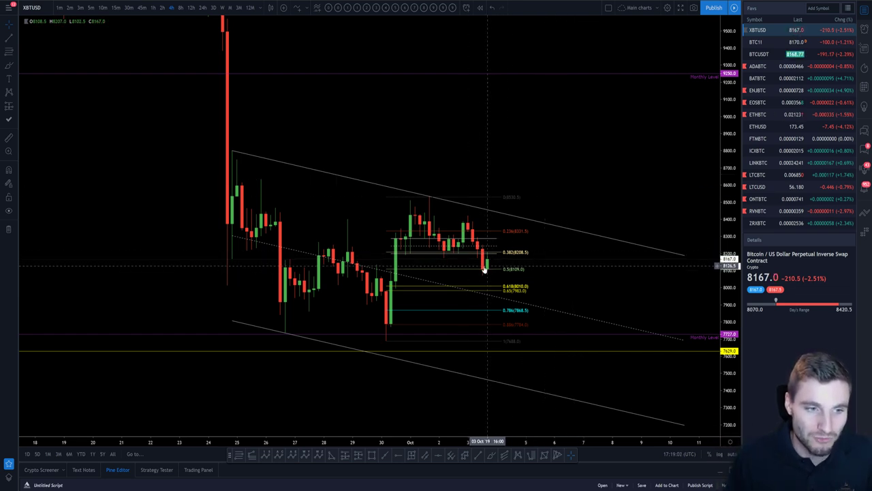
{"action": "left_click_drag", "start_coordinate": [651, 192], "coordinate": [667, 200]}
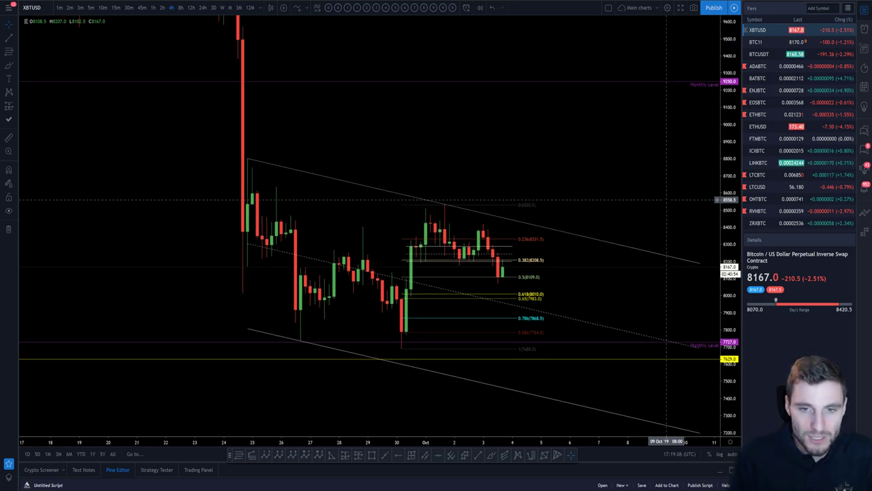
- Open the LINKBTC chart and examine its Elliott wave count from wave 1 to wave 5, adjusting the price scale
{"action": "left_click", "coordinate": [771, 163]}
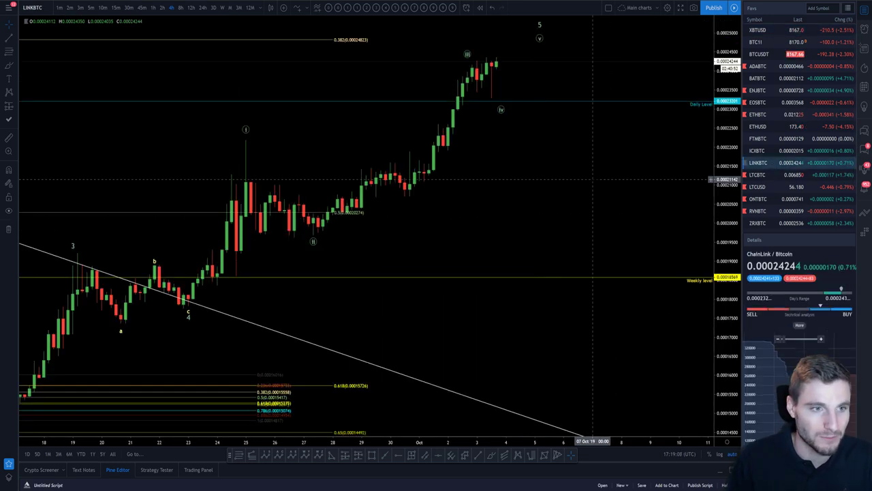
{"action": "scroll", "coordinate": [605, 180], "scroll_direction": "down", "scroll_amount": 5}
{"action": "left_click_drag", "start_coordinate": [718, 171], "coordinate": [702, 232]}
{"action": "scroll", "coordinate": [657, 210], "scroll_direction": "down", "scroll_amount": 3}
{"action": "left_click_drag", "start_coordinate": [622, 231], "coordinate": [541, 253]}
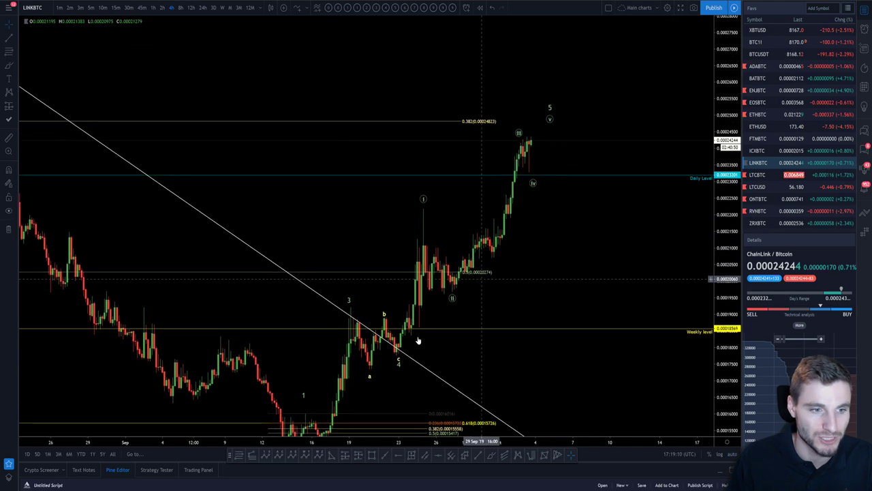
{"action": "left_click_drag", "start_coordinate": [638, 246], "coordinate": [645, 210]}
{"action": "left_click_drag", "start_coordinate": [719, 209], "coordinate": [718, 245]}
{"action": "left_click_drag", "start_coordinate": [600, 202], "coordinate": [603, 208]}
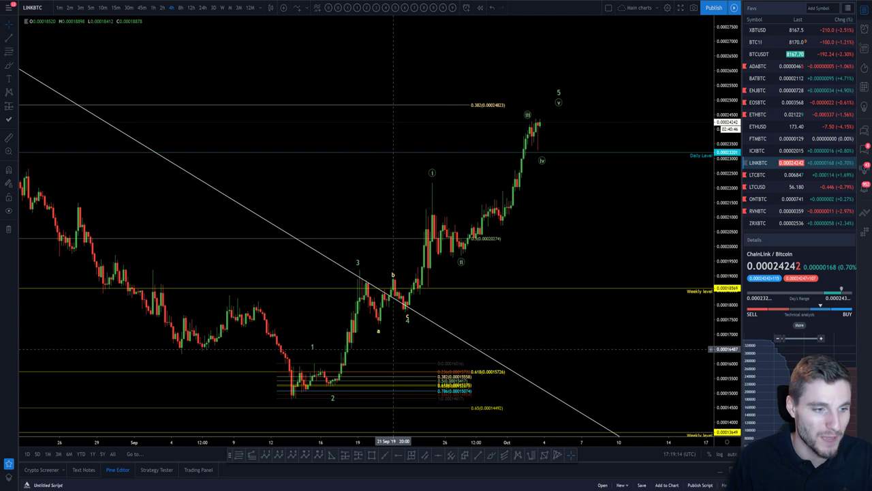
- Measure the LINKBTC rise from the wave 2 low on 17 September to the 3 October high, and delete the measurement
{"action": "left_click", "coordinate": [411, 455]}
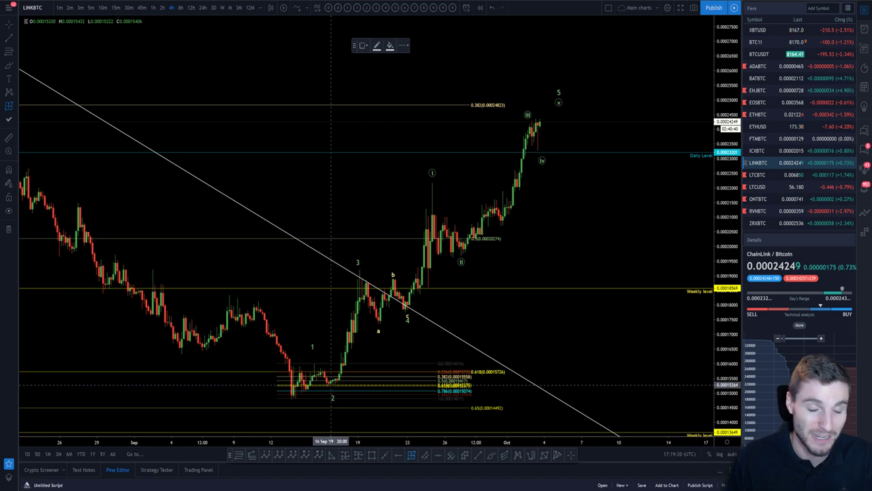
{"action": "left_click", "coordinate": [334, 383]}
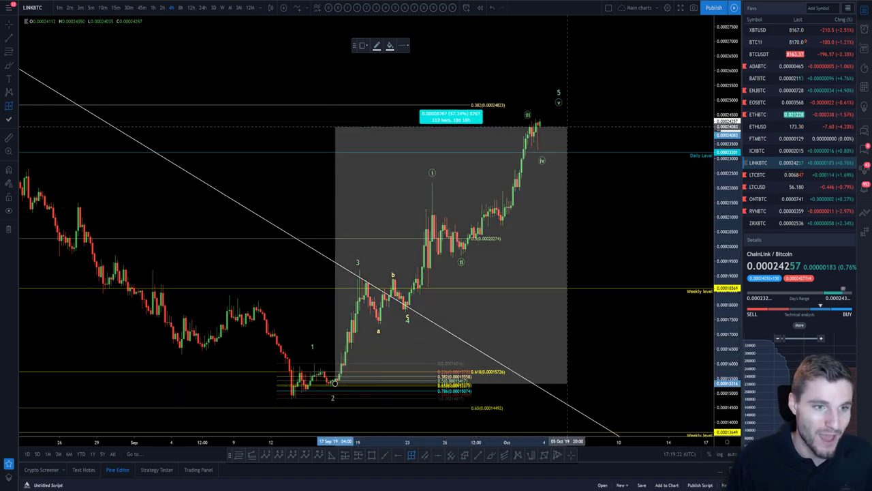
{"action": "left_click", "coordinate": [538, 120]}
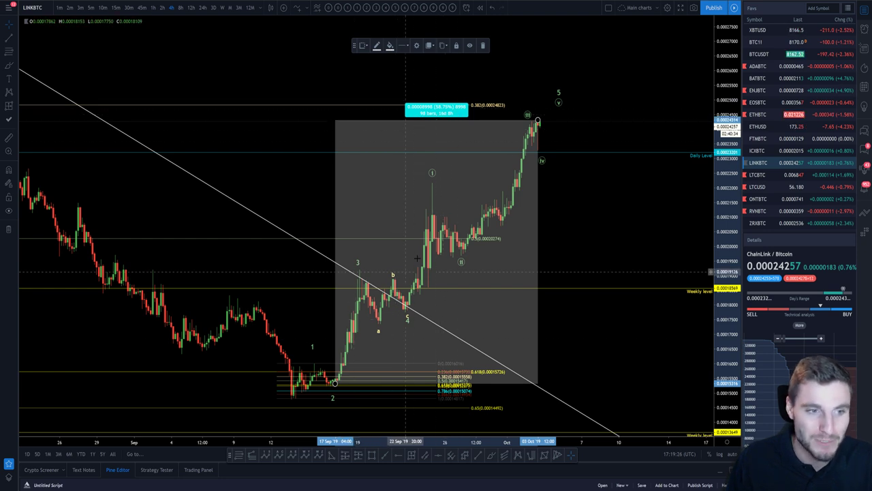
{"action": "key", "text": "Delete"}
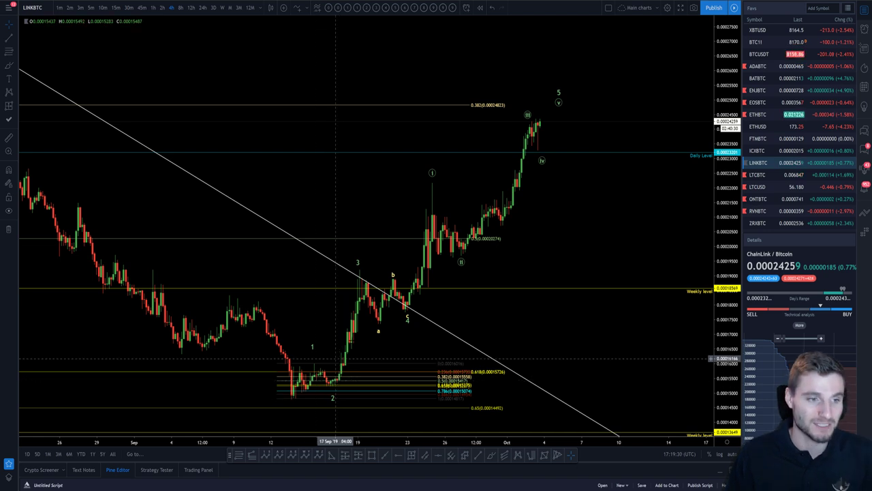
{"action": "left_click_drag", "start_coordinate": [588, 212], "coordinate": [642, 209]}
{"action": "scroll", "coordinate": [590, 260], "scroll_direction": "up", "scroll_amount": 2}
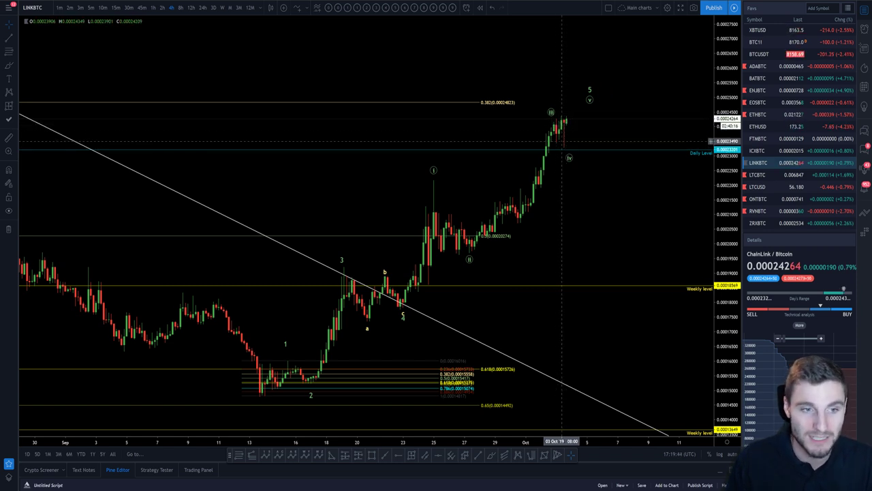
{"action": "left_click_drag", "start_coordinate": [569, 119], "coordinate": [576, 132]}
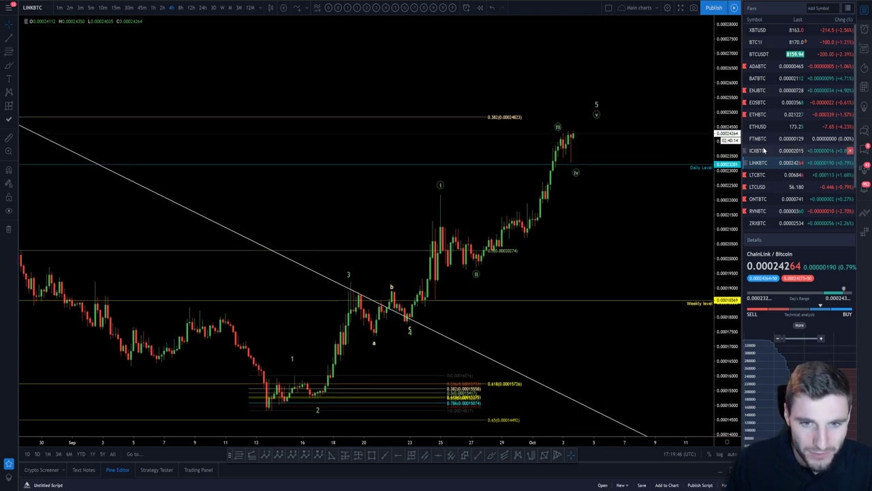
- Open the XBTUSD chart again and view the latest four-hour candles against the Fibonacci retracement levels
{"action": "left_click", "coordinate": [776, 30]}
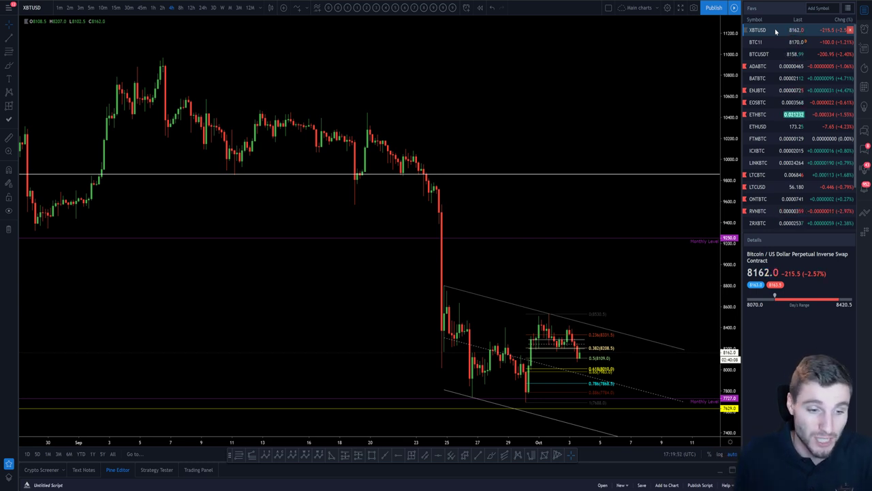
{"action": "scroll", "coordinate": [371, 230], "scroll_direction": "up", "scroll_amount": 10}
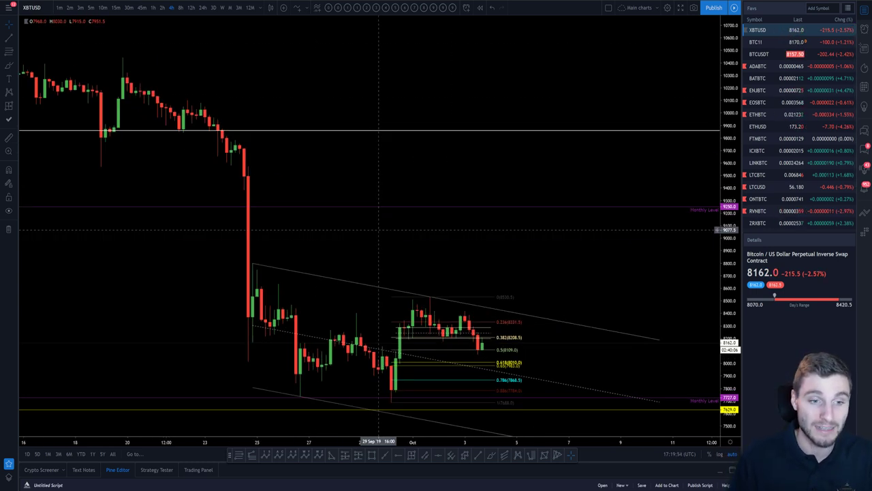
{"action": "left_click_drag", "start_coordinate": [402, 229], "coordinate": [666, 225]}
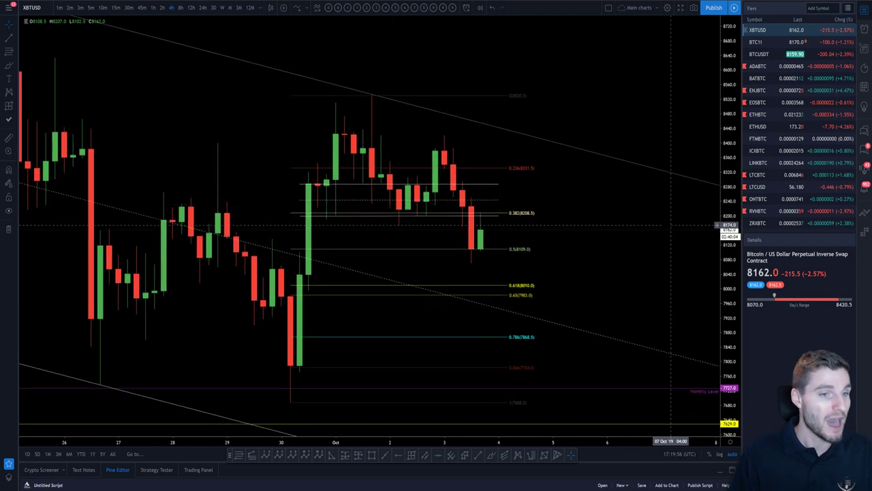